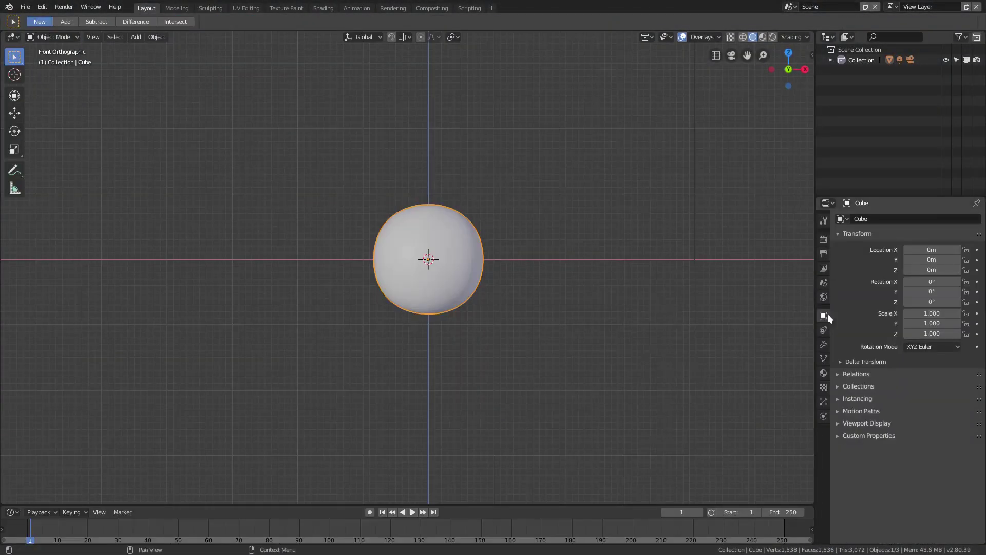
Subdivide the cube into a smooth sphere and pull it lopsided with the Grab brush
left_click(825, 313)
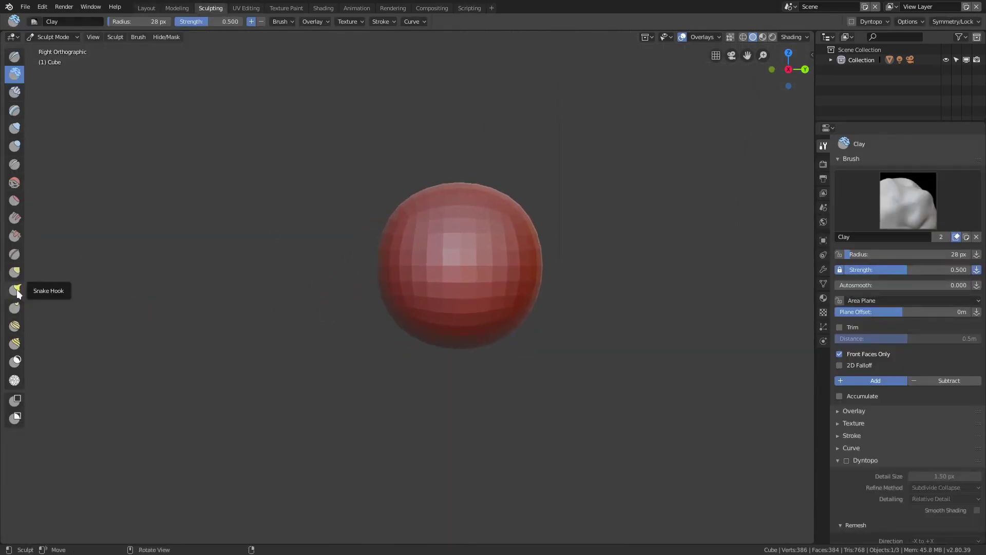
left_click(15, 272)
key("f")
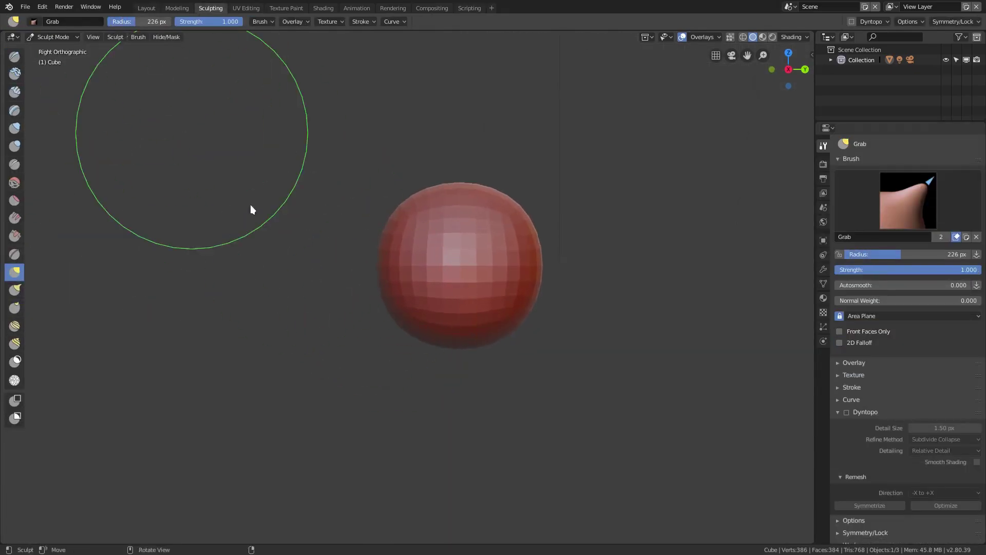
left_click_drag(442, 309, 480, 356)
left_click_drag(557, 297, 381, 363)
Round the blob in right side view, then pull its bottom down with a 123 px Grab brush
key("KP_1")
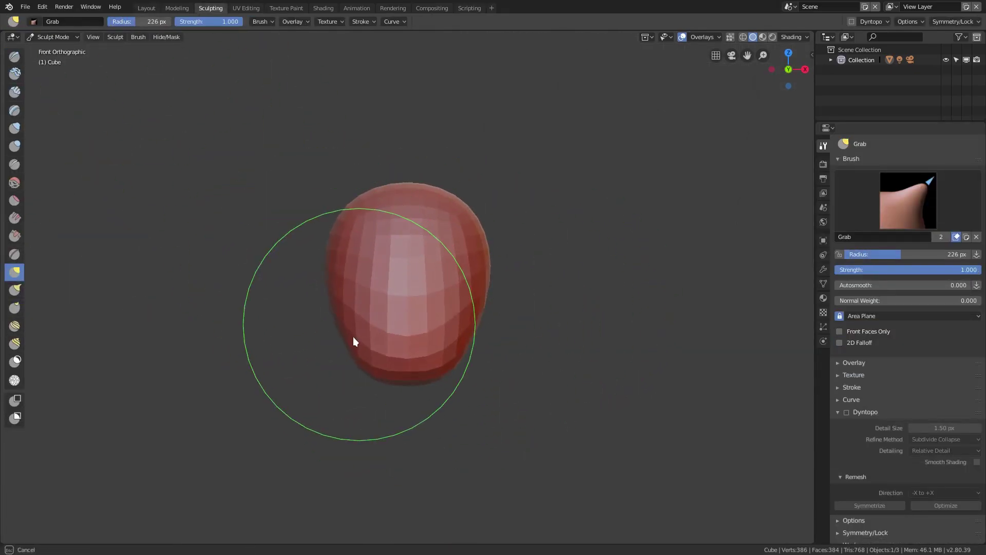
key("KP_3")
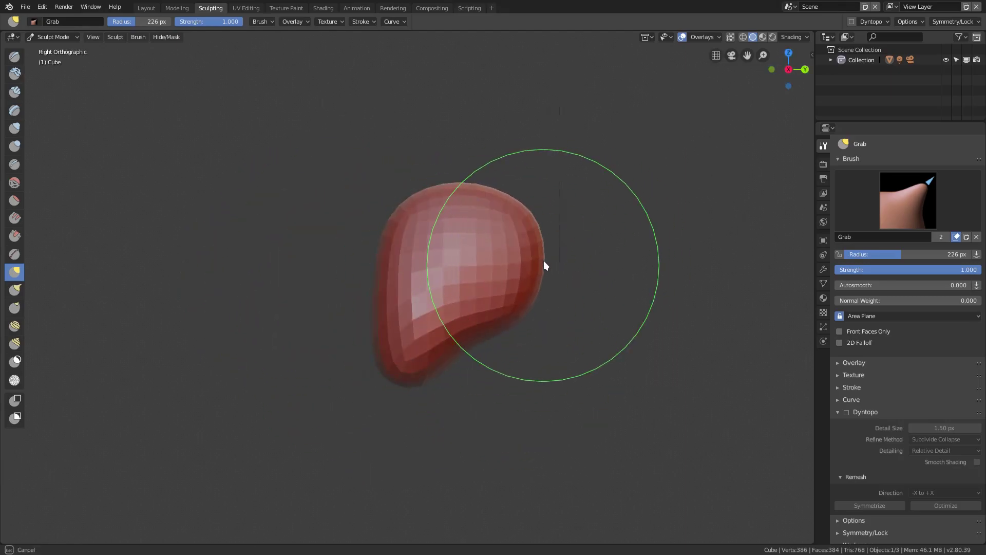
mouse_move(544, 262)
left_mouse_down()
mouse_move(457, 175)
mouse_move(494, 271)
left_mouse_up()
key("KP_1")
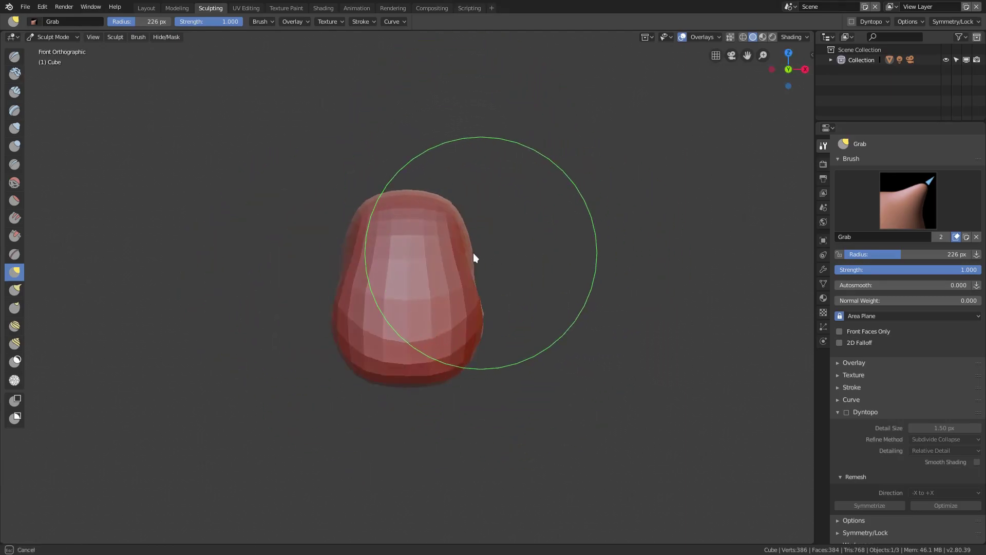
key("f")
left_click(406, 381)
left_click_drag(406, 382, 411, 396)
Dent the blob's left edge inward while checking the front and right orthographic views
middle_click_drag(411, 396, 495, 352)
key("KP_3")
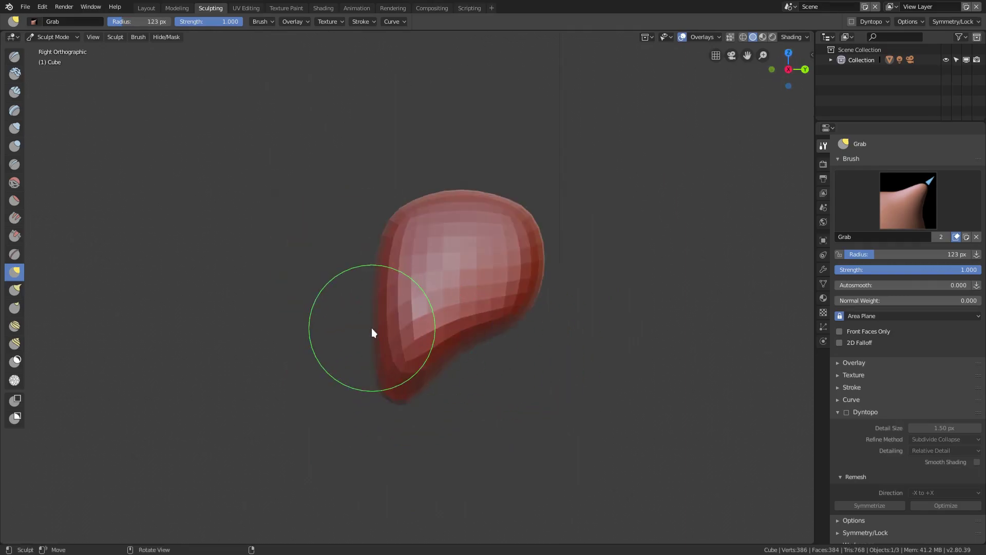
key("KP_1")
key("KP_3")
left_click_drag(367, 311, 377, 308)
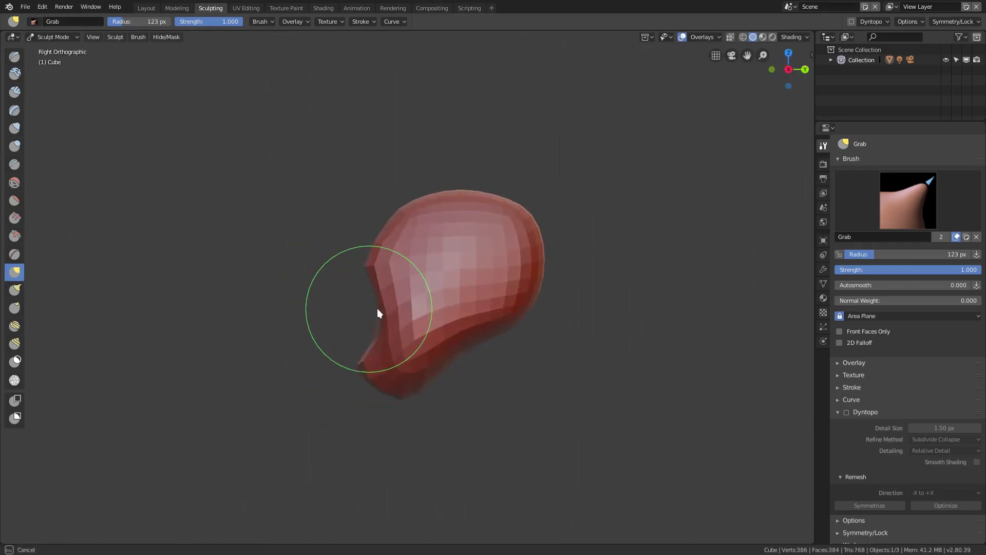
mouse_move(377, 308)
middle_mouse_down()
mouse_move(417, 309)
mouse_move(462, 281)
mouse_move(479, 343)
mouse_move(380, 347)
mouse_move(460, 243)
mouse_move(478, 273)
mouse_move(478, 253)
mouse_move(532, 272)
mouse_move(489, 282)
mouse_move(405, 269)
mouse_move(458, 264)
mouse_move(430, 272)
middle_mouse_up()
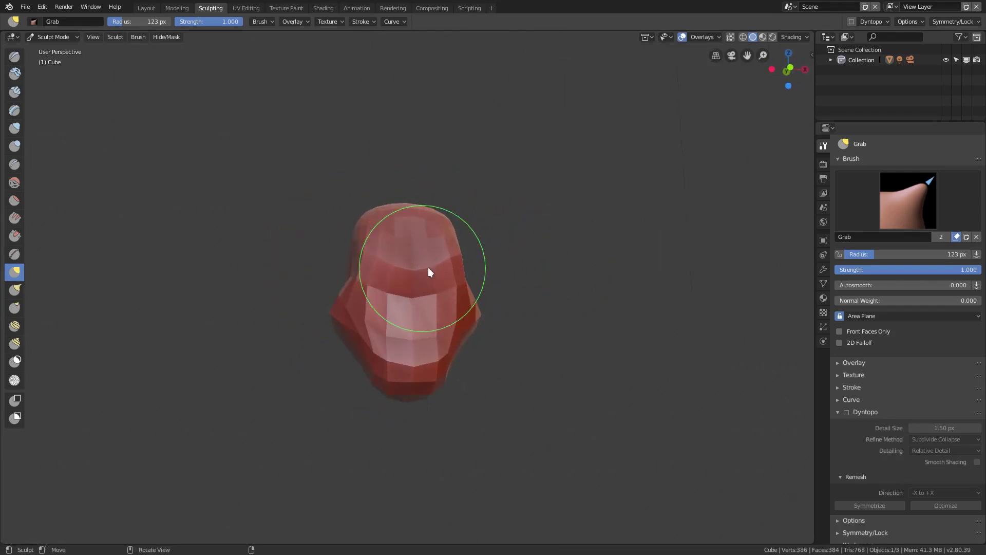
Enable Dyntopo and build up heavy brow ridges with Clay Strips at 42 px
key("ctrl+d")
key("c")
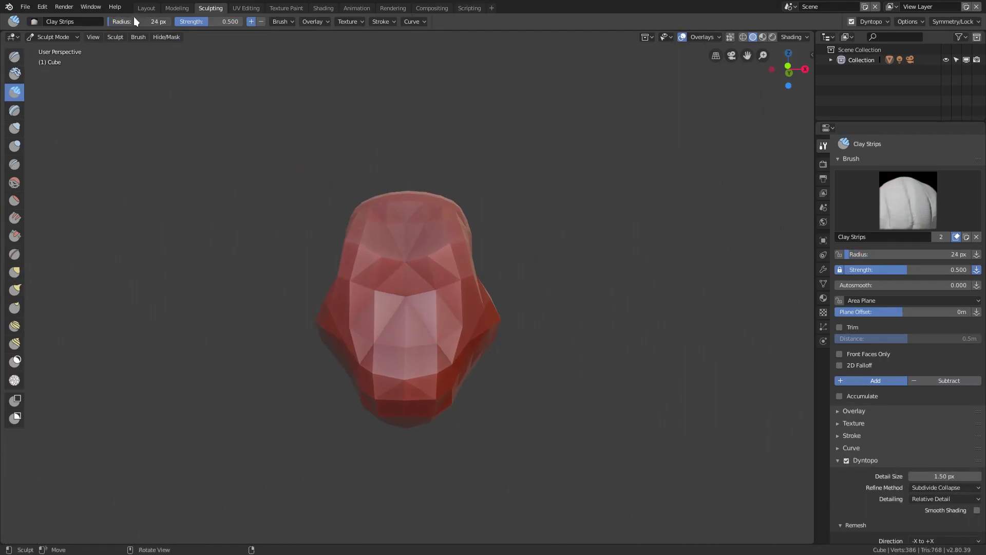
scroll(346, 239, "up", 2)
left_click_drag(347, 238, 395, 257)
mouse_move(135, 24)
left_mouse_down()
mouse_move(125, 26)
mouse_move(138, 24)
left_mouse_up()
left_click_drag(437, 254, 341, 257)
middle_click_drag(341, 257, 397, 406)
Add clay over the chin and cheek, plus a lump for the nose
left_click_drag(442, 411, 465, 455)
mouse_move(301, 322)
left_mouse_down()
mouse_move(347, 367)
mouse_move(357, 409)
left_mouse_up()
mouse_move(356, 409)
middle_mouse_down()
mouse_move(403, 305)
mouse_move(346, 354)
mouse_move(431, 316)
middle_mouse_up()
mouse_move(431, 316)
left_mouse_down()
mouse_move(467, 329)
mouse_move(436, 349)
left_mouse_up()
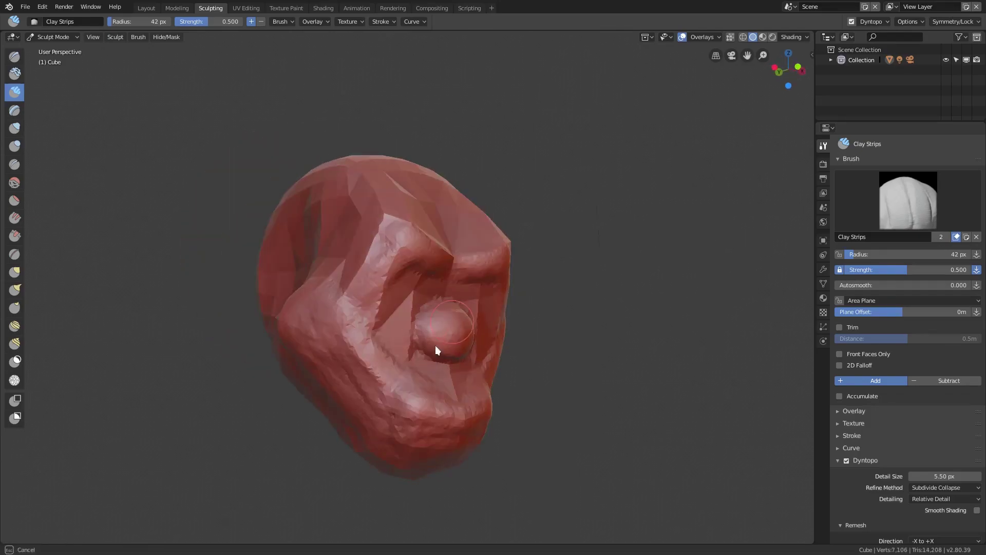
Pull the nose outward and upward with the Grab brush at 94 px in side view
key("KP_3")
key("g")
left_click_drag(139, 22, 153, 23)
left_click_drag(354, 341, 319, 354)
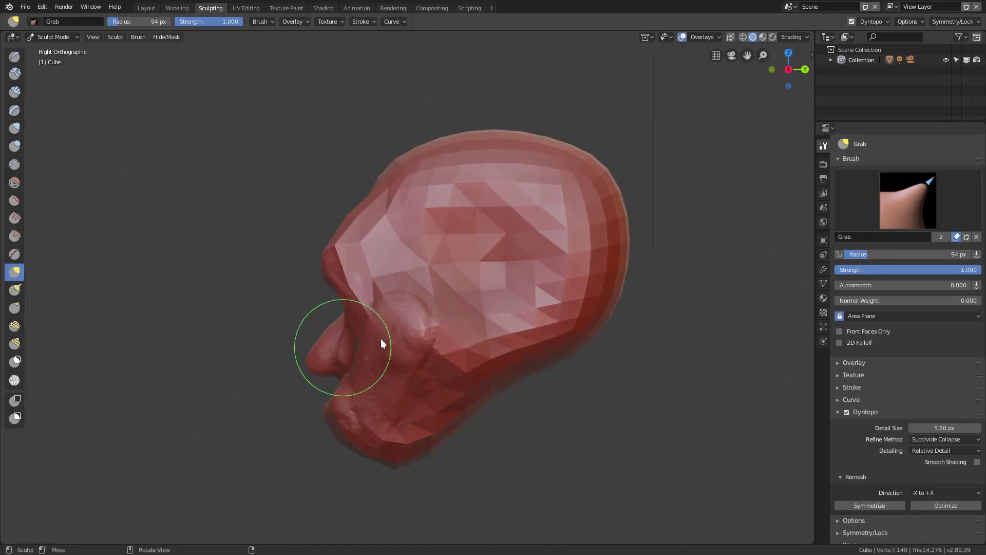
mouse_move(381, 338)
middle_mouse_down()
mouse_move(524, 332)
mouse_move(314, 346)
middle_mouse_up()
left_click_drag(315, 345, 348, 313)
mouse_move(348, 313)
middle_mouse_down()
mouse_move(448, 347)
mouse_move(454, 337)
mouse_move(335, 360)
middle_mouse_up()
mouse_move(335, 360)
left_mouse_down()
mouse_move(342, 306)
mouse_move(336, 312)
left_mouse_up()
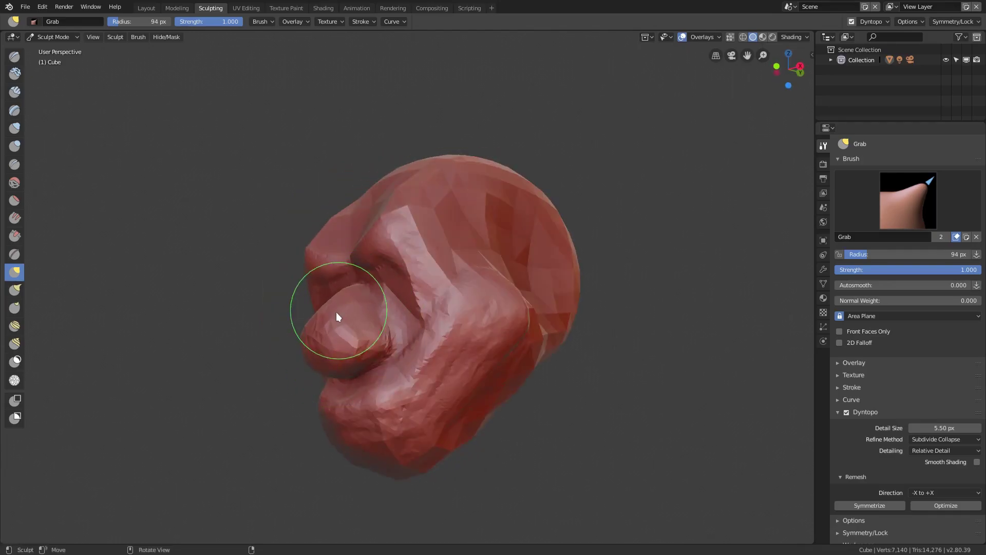
Enlarge the Grab brush radius to 137 px and orbit around the head
middle_click_drag(336, 313, 425, 332)
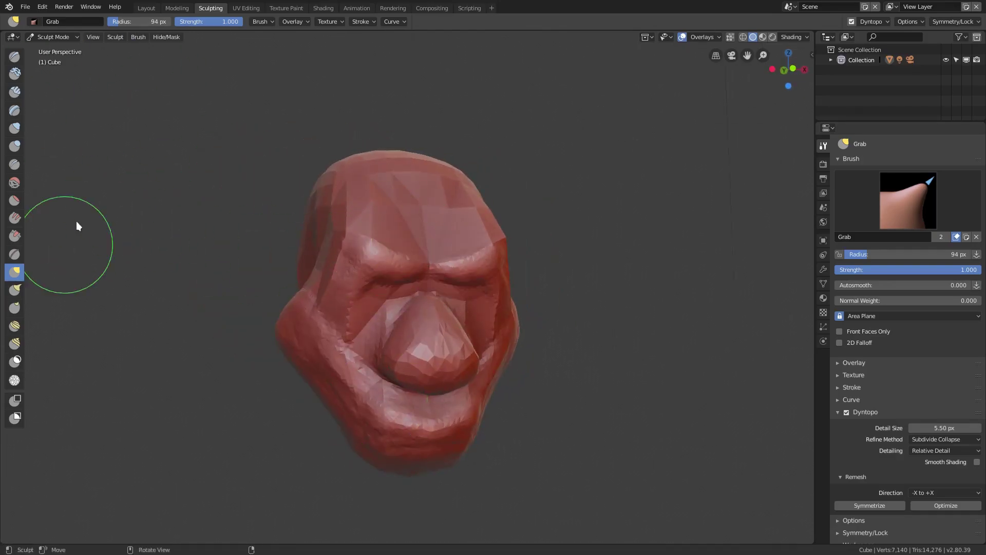
key("f")
left_click(98, 226)
mouse_move(386, 266)
middle_mouse_down()
mouse_move(303, 274)
mouse_move(479, 272)
mouse_move(461, 287)
mouse_move(341, 281)
mouse_move(294, 323)
mouse_move(507, 319)
mouse_move(445, 313)
mouse_move(321, 417)
mouse_move(353, 427)
middle_mouse_up()
middle_click_drag(297, 390, 20, 233)
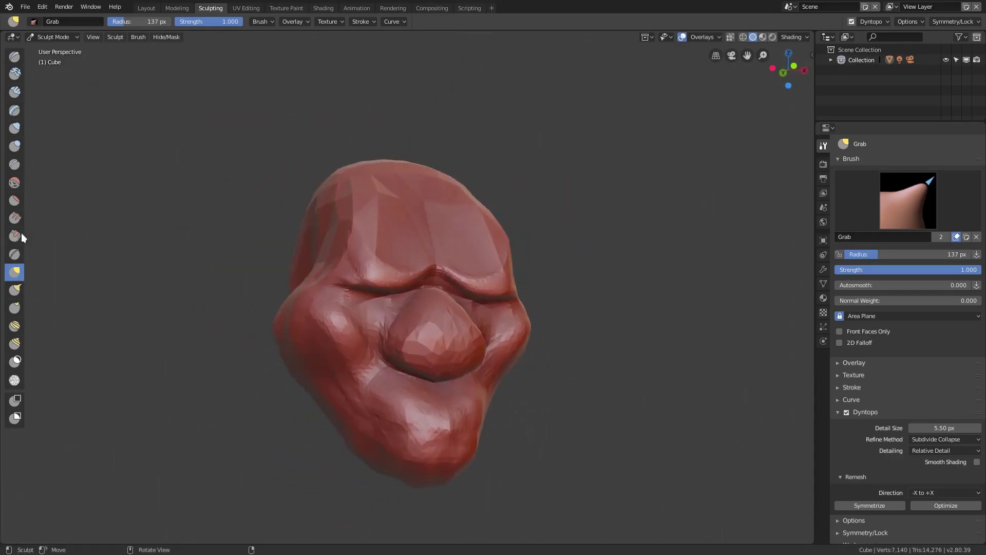
Add clay to the lower face with Clay Strips shrunk to 38 px
left_click(14, 91)
mouse_move(359, 375)
left_mouse_down()
mouse_move(429, 411)
mouse_move(409, 438)
mouse_move(323, 411)
left_mouse_up()
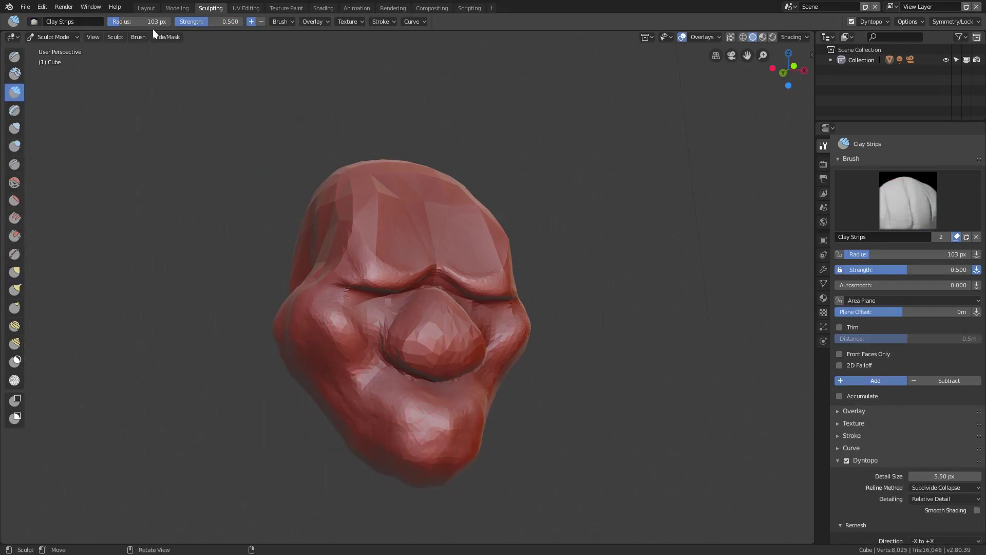
left_click_drag(153, 23, 128, 24)
middle_click_drag(310, 323, 338, 291)
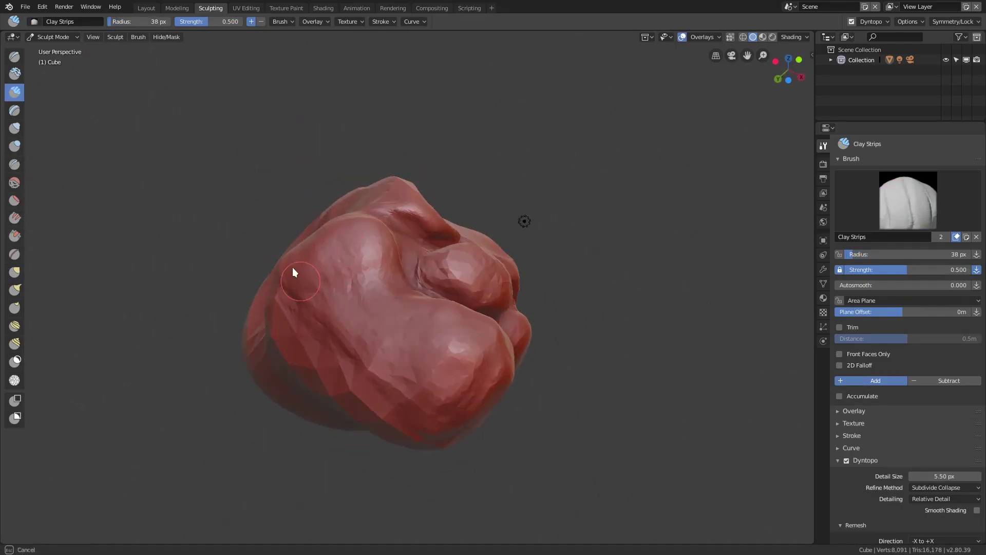
mouse_move(293, 268)
middle_mouse_down()
mouse_move(362, 312)
mouse_move(372, 265)
middle_mouse_up()
left_click_drag(372, 265, 342, 260)
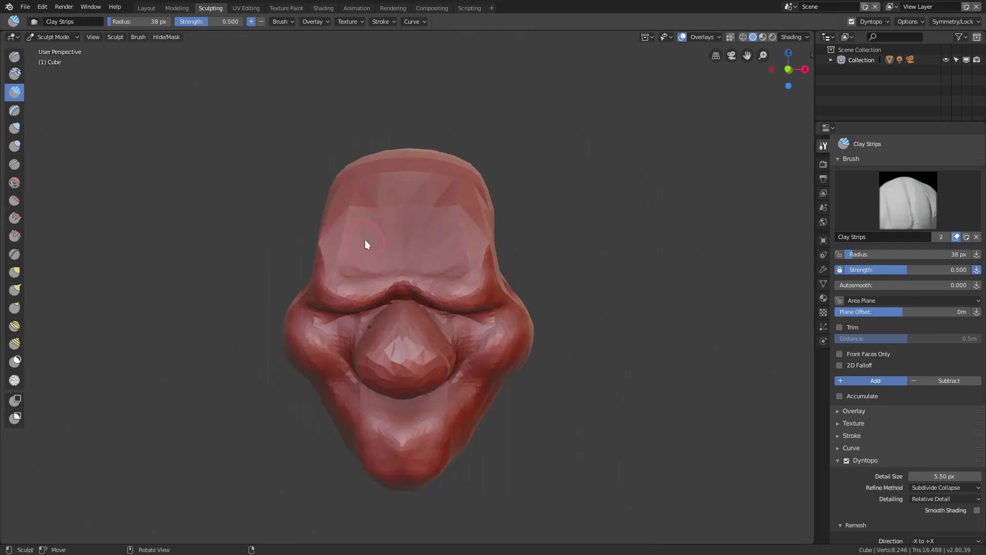
Build up the nose and lower face, lowering Dyntopo detail size to 3.60 px
middle_click_drag(352, 254, 441, 345)
mouse_move(441, 345)
left_mouse_down()
mouse_move(422, 325)
mouse_move(437, 344)
left_mouse_up()
mouse_move(436, 343)
middle_mouse_down()
mouse_move(385, 339)
mouse_move(430, 430)
middle_mouse_up()
mouse_move(430, 429)
left_mouse_down()
mouse_move(455, 360)
mouse_move(383, 365)
left_mouse_up()
middle_click_drag(383, 365, 415, 374)
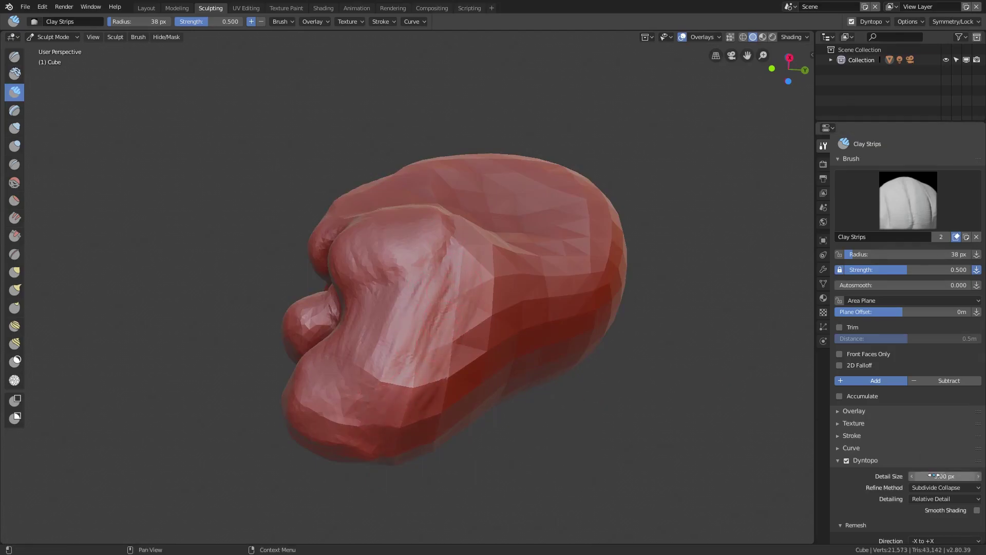
left_click_drag(936, 475, 945, 475)
Fill out the cheeks with small clay strokes
mouse_move(401, 381)
left_mouse_down()
mouse_move(436, 294)
mouse_move(479, 316)
left_mouse_up()
middle_click_drag(480, 315, 409, 412)
mouse_move(409, 413)
left_mouse_down()
mouse_move(340, 432)
mouse_move(322, 375)
mouse_move(431, 363)
mouse_move(410, 352)
left_mouse_up()
mouse_move(410, 353)
middle_mouse_down()
mouse_move(445, 370)
mouse_move(488, 331)
middle_mouse_up()
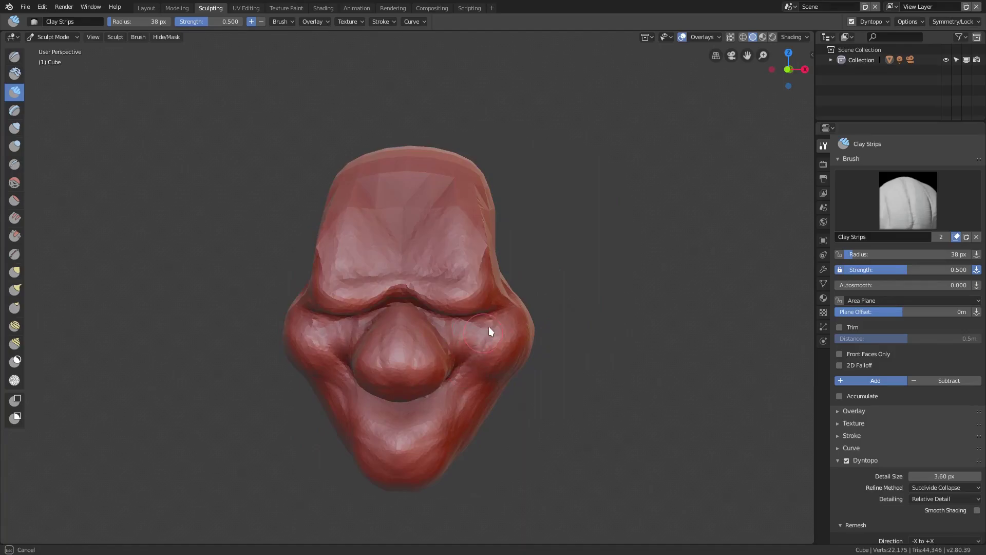
mouse_move(490, 331)
left_mouse_down()
mouse_move(501, 354)
mouse_move(503, 324)
left_mouse_up()
middle_click_drag(503, 324, 469, 300)
left_click_drag(470, 300, 469, 349)
middle_click_drag(470, 349, 474, 358)
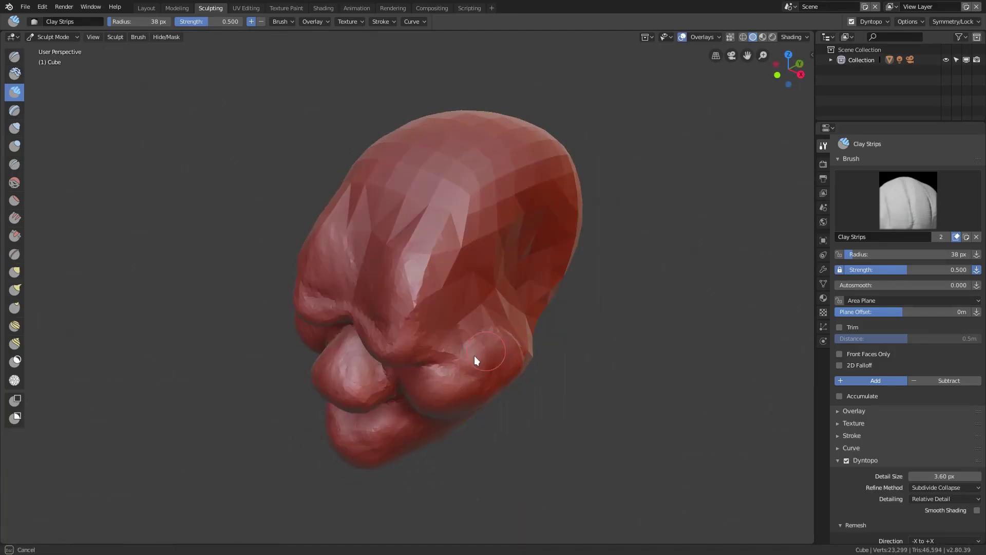
Add clay around the brow and carve wrinkles into it
left_click_drag(473, 356, 460, 283)
mouse_move(460, 283)
middle_mouse_down()
mouse_move(455, 252)
mouse_move(384, 279)
middle_mouse_up()
mouse_move(384, 279)
left_mouse_down()
mouse_move(351, 278)
mouse_move(404, 298)
mouse_move(435, 283)
mouse_move(336, 302)
mouse_move(347, 268)
mouse_move(385, 274)
left_mouse_up()
middle_click_drag(386, 273, 357, 270)
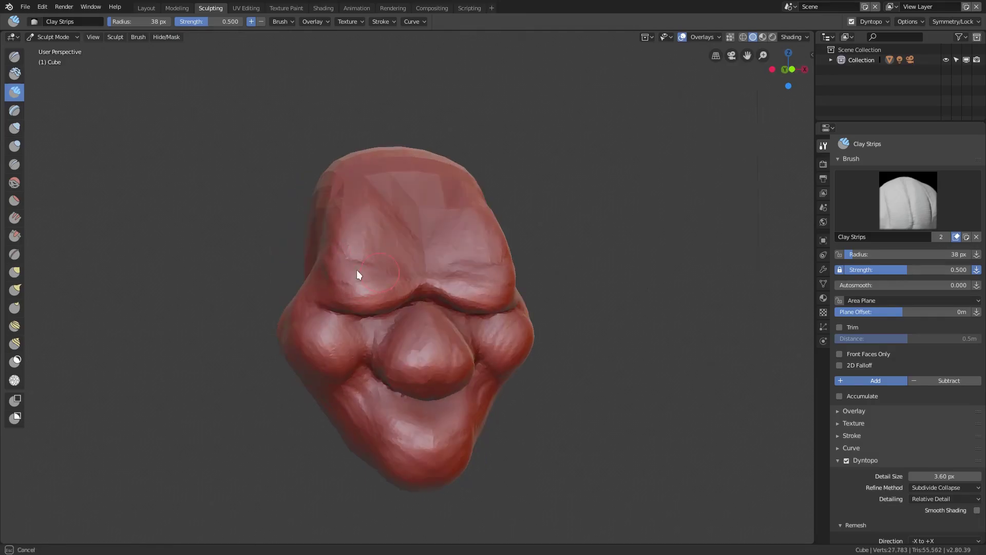
mouse_move(357, 270)
left_mouse_down()
mouse_move(402, 294)
mouse_move(359, 252)
left_mouse_up()
middle_click_drag(359, 251, 356, 240)
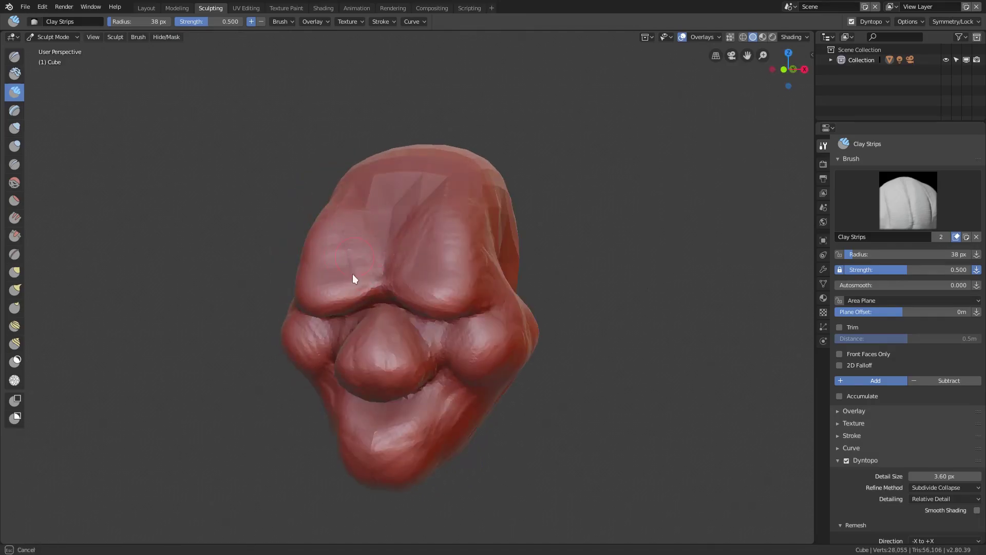
left_click_drag(352, 278, 322, 246)
mouse_move(322, 246)
middle_mouse_down()
mouse_move(488, 268)
mouse_move(386, 328)
middle_mouse_up()
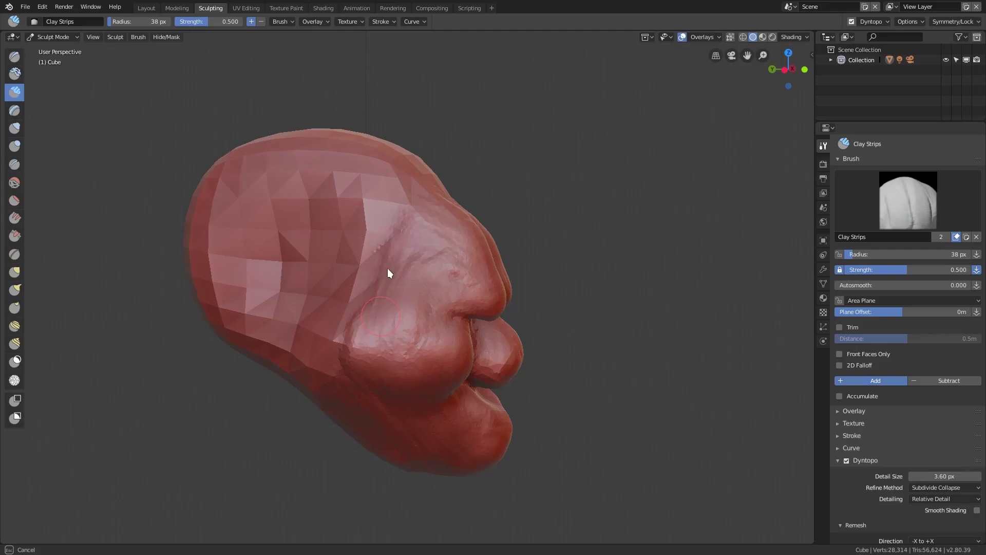
Build up the lower lip and a cleft chin with clay
mouse_move(451, 282)
middle_mouse_down()
mouse_move(424, 322)
mouse_move(403, 323)
mouse_move(365, 406)
middle_mouse_up()
left_click_drag(365, 406, 381, 383)
middle_click_drag(381, 383, 362, 293)
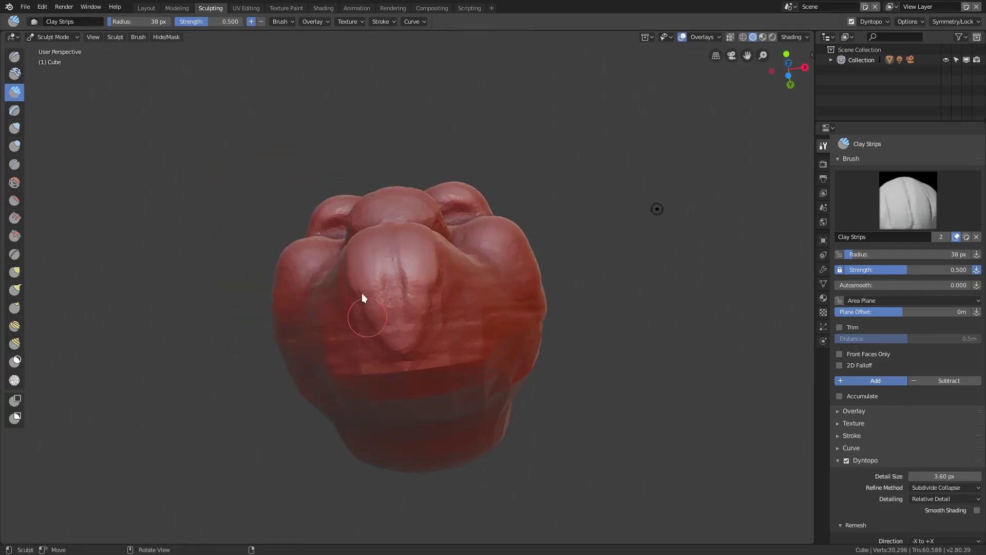
left_click_drag(361, 293, 380, 335)
mouse_move(379, 335)
middle_mouse_down()
mouse_move(405, 309)
mouse_move(443, 430)
middle_mouse_up()
mouse_move(443, 430)
left_mouse_down()
mouse_move(421, 428)
mouse_move(435, 406)
left_mouse_up()
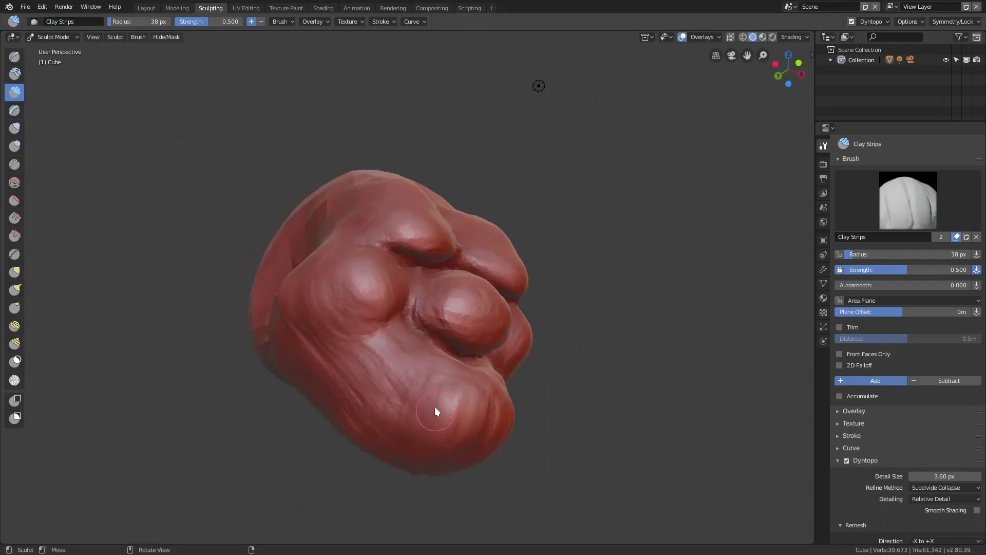
mouse_move(435, 406)
middle_mouse_down()
mouse_move(430, 277)
mouse_move(430, 368)
mouse_move(407, 447)
middle_mouse_up()
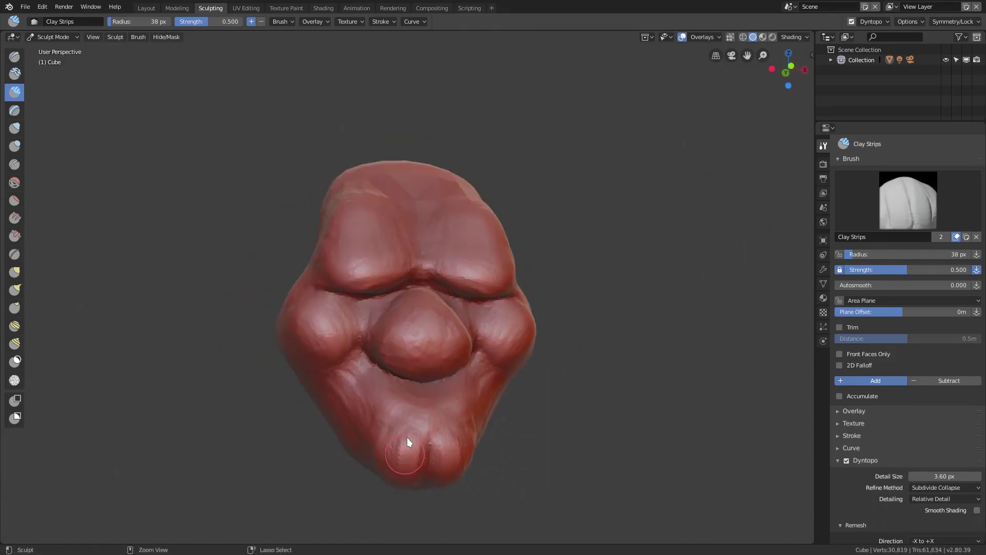
left_click_drag(407, 447, 404, 460)
Purse the lips with a small clay stroke and check the side profile
middle_click_drag(409, 412, 375, 363)
left_click_drag(375, 363, 405, 363)
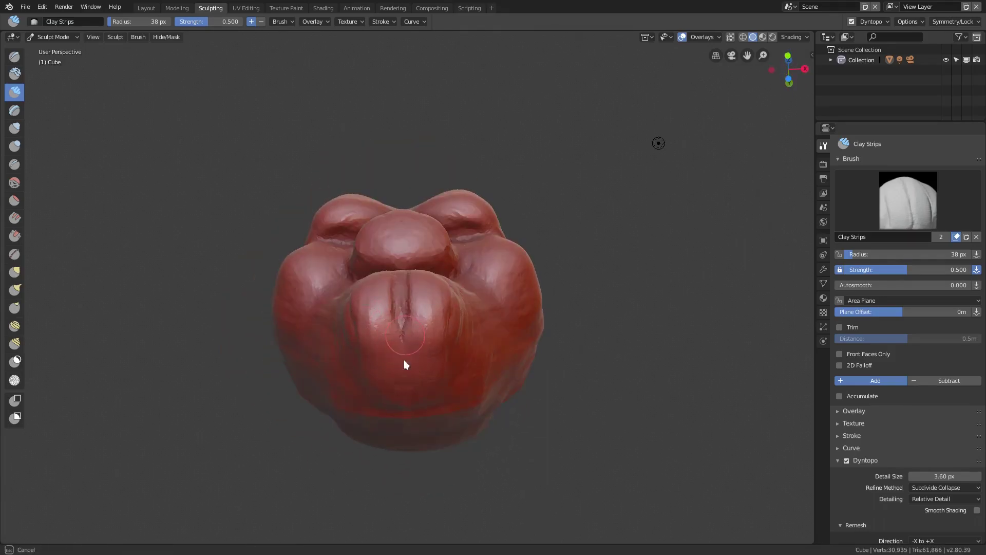
mouse_move(406, 364)
middle_mouse_down()
mouse_move(417, 295)
mouse_move(426, 348)
mouse_move(390, 423)
middle_mouse_up()
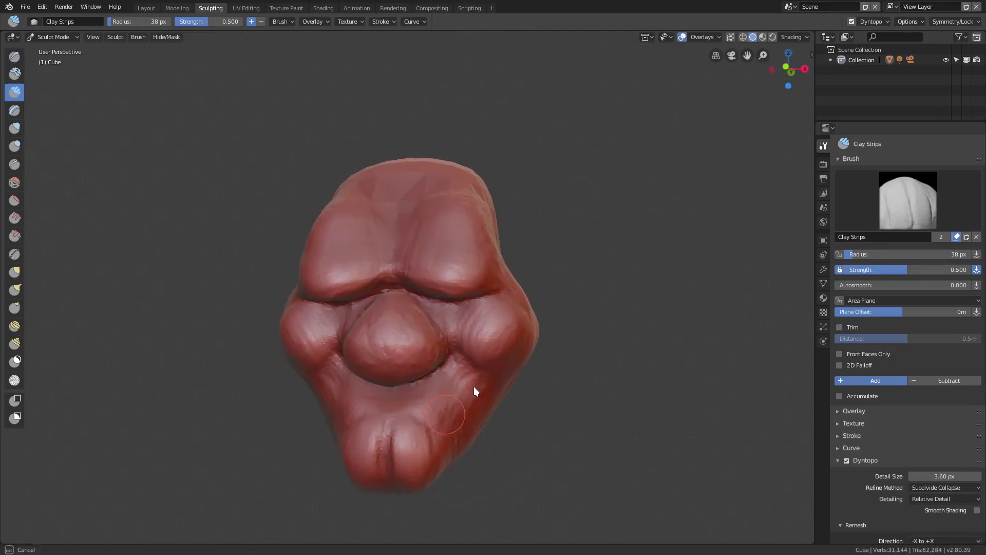
middle_click_drag(474, 387, 480, 381)
mouse_move(483, 313)
middle_mouse_down()
mouse_move(355, 196)
mouse_move(354, 224)
mouse_move(434, 204)
middle_mouse_up()
Add a clay stroke at the temple, trying strength 0.612 before returning to 0.500
left_click_drag(224, 24, 232, 24)
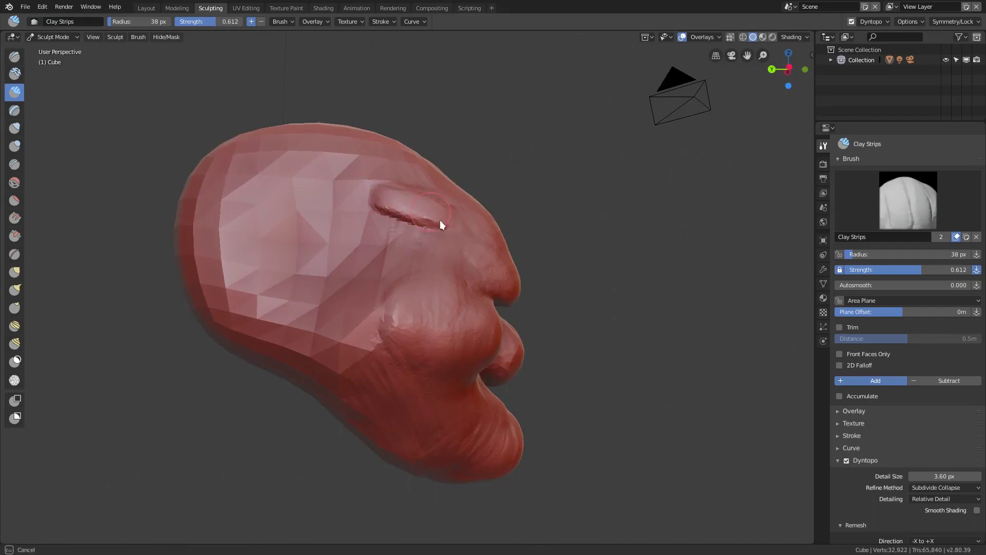
left_click_drag(440, 220, 374, 223)
middle_click_drag(374, 223, 324, 250)
key("shift+f")
left_click(330, 304)
middle_click_drag(330, 303, 322, 248)
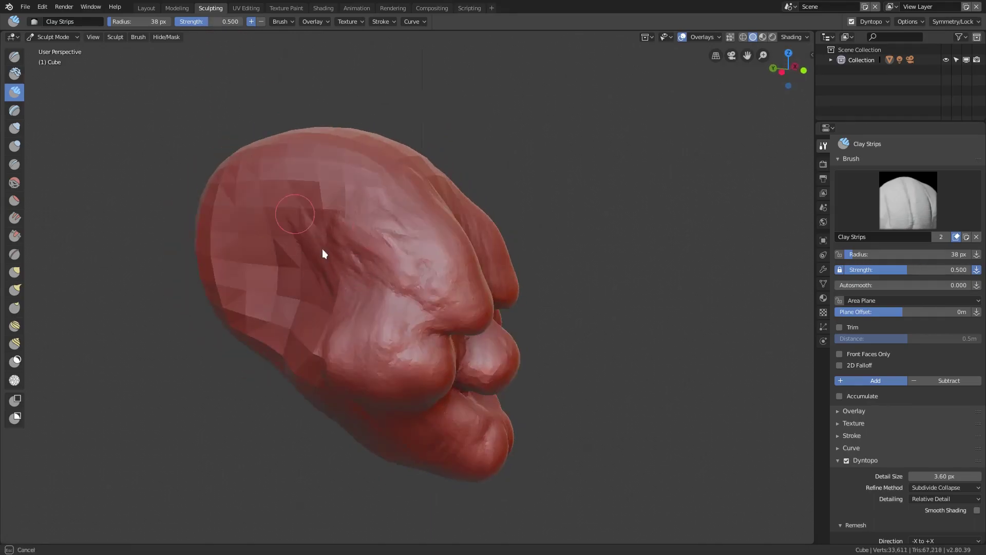
Build up clay over the top of the head and add a small stroke to the face
middle_click_drag(377, 279, 361, 184)
left_click_drag(361, 185, 374, 264)
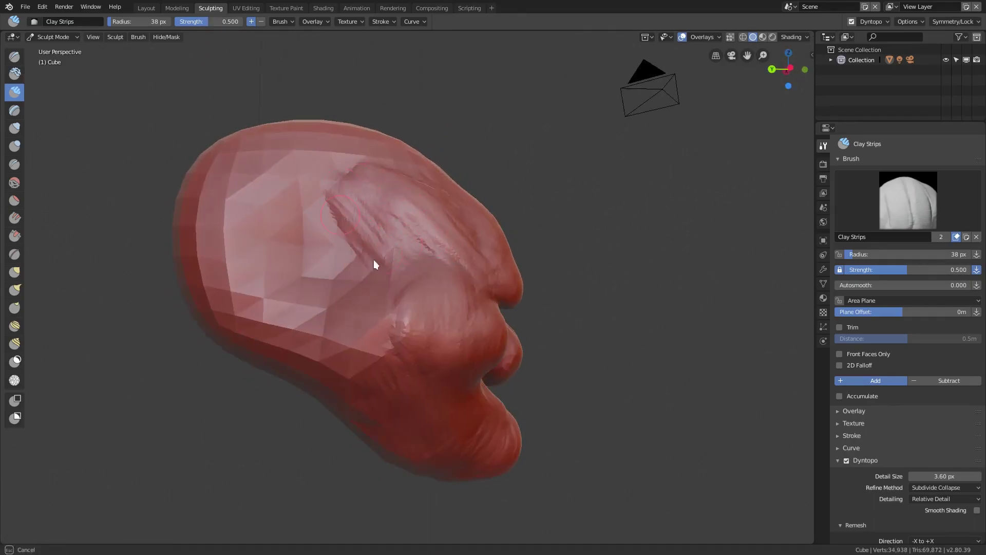
mouse_move(374, 264)
middle_mouse_down()
mouse_move(235, 268)
mouse_move(498, 206)
mouse_move(417, 321)
middle_mouse_up()
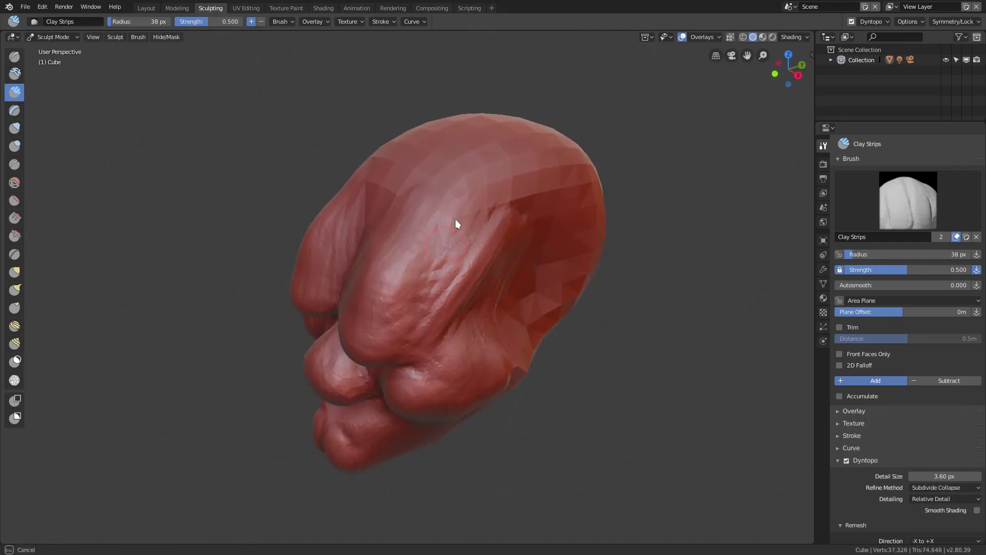
middle_click_drag(455, 220, 504, 166)
mouse_move(504, 166)
left_mouse_down()
mouse_move(497, 285)
mouse_move(433, 292)
left_mouse_up()
middle_click_drag(434, 292, 532, 289)
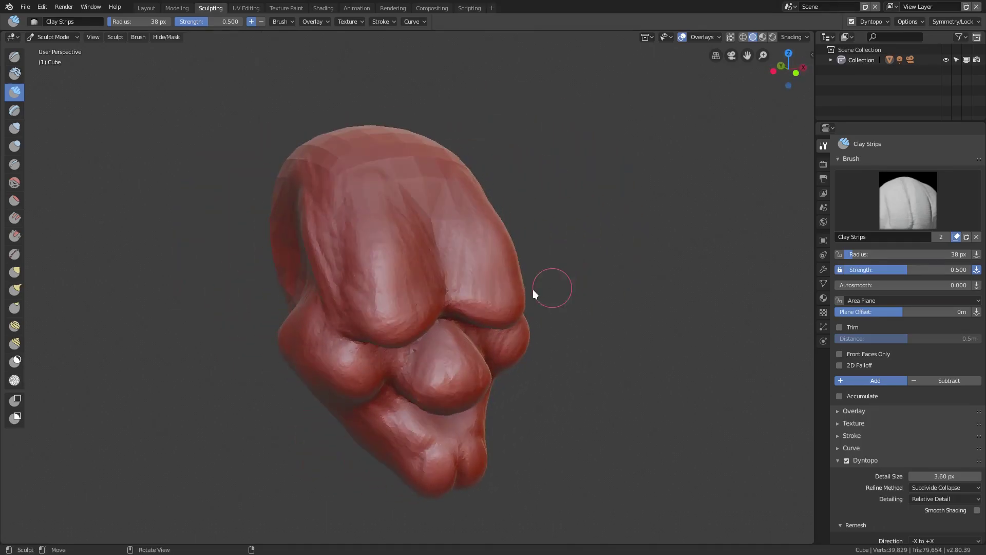
mouse_move(322, 287)
middle_mouse_down()
mouse_move(325, 201)
mouse_move(430, 280)
middle_mouse_up()
left_click_drag(431, 280, 380, 218)
mouse_move(381, 219)
middle_mouse_down()
mouse_move(292, 262)
mouse_move(387, 280)
mouse_move(403, 250)
mouse_move(390, 267)
mouse_move(545, 341)
mouse_move(475, 301)
mouse_move(433, 356)
mouse_move(433, 270)
mouse_move(314, 301)
mouse_move(314, 323)
mouse_move(329, 308)
middle_mouse_up()
key("g")
Deepen the nostrils with the Draw brush at 43 px
key("c")
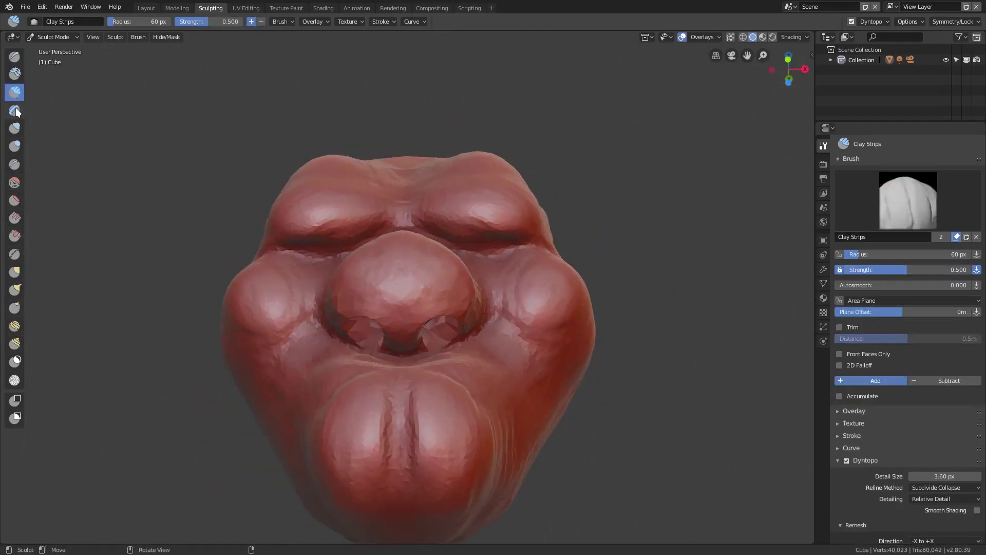
middle_click_drag(146, 126, 215, 82)
mouse_move(257, 20)
middle_mouse_down()
mouse_move(390, 273)
mouse_move(314, 316)
mouse_move(80, 58)
middle_mouse_up()
key("x")
middle_click_drag(137, 16, 390, 248)
key("f")
left_click(353, 232)
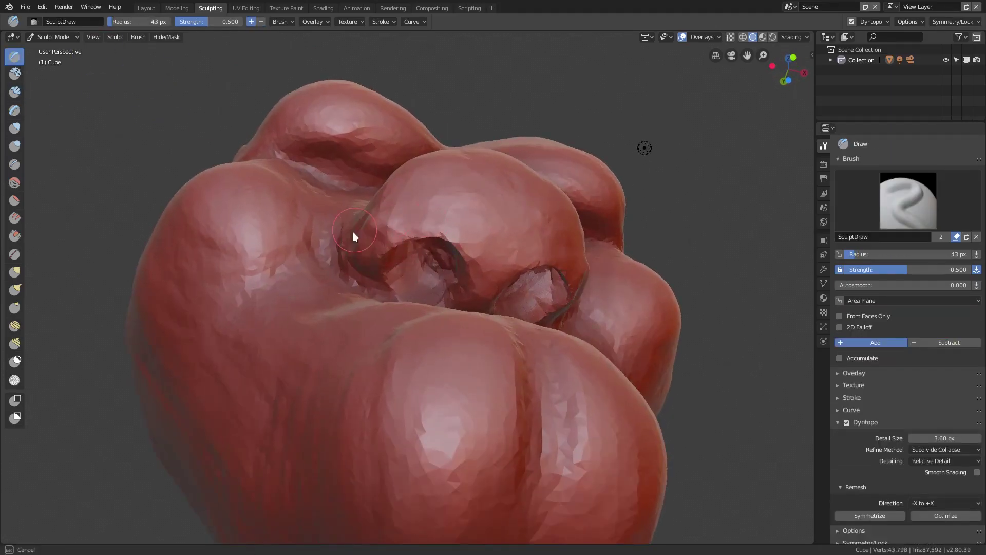
left_click_drag(534, 257, 438, 224)
Add a small stroke beside the nose and enlarge the brush to 77 px
mouse_move(439, 224)
middle_mouse_down()
mouse_move(428, 328)
mouse_move(384, 324)
middle_mouse_up()
left_click_drag(385, 324, 359, 344)
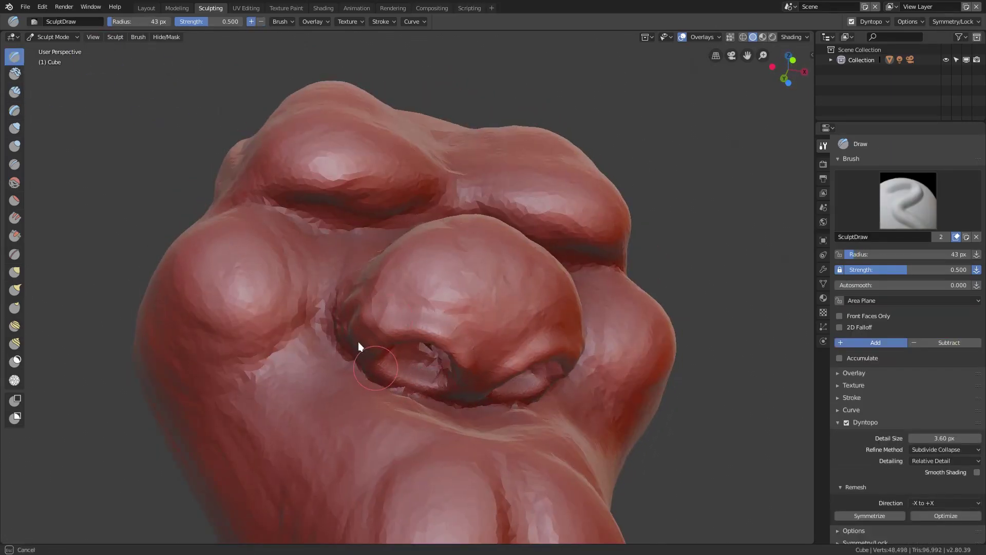
middle_click_drag(359, 343, 473, 329)
key("f")
left_click(489, 327)
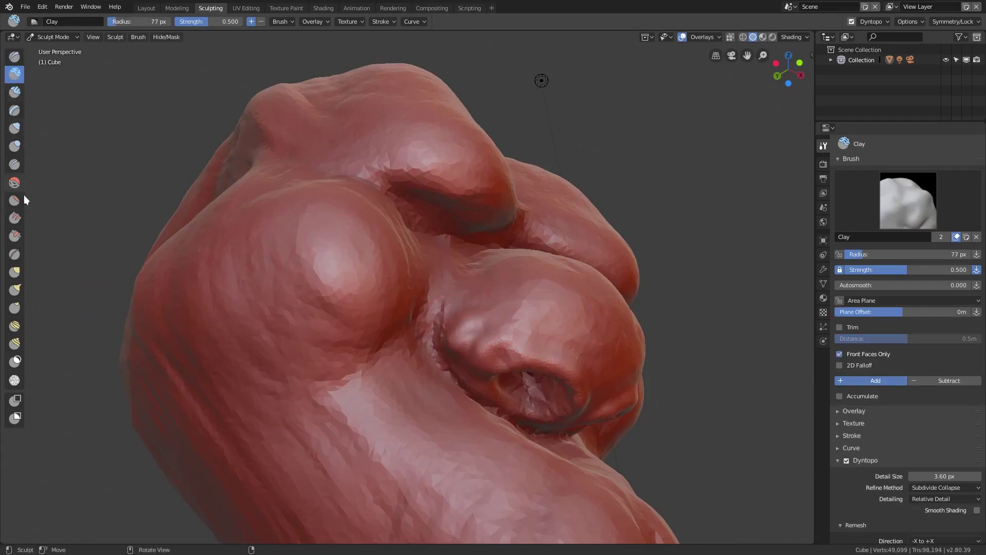
Smooth the cheek beside the nose and the forehead and brows with the Smooth brush
left_click(14, 183)
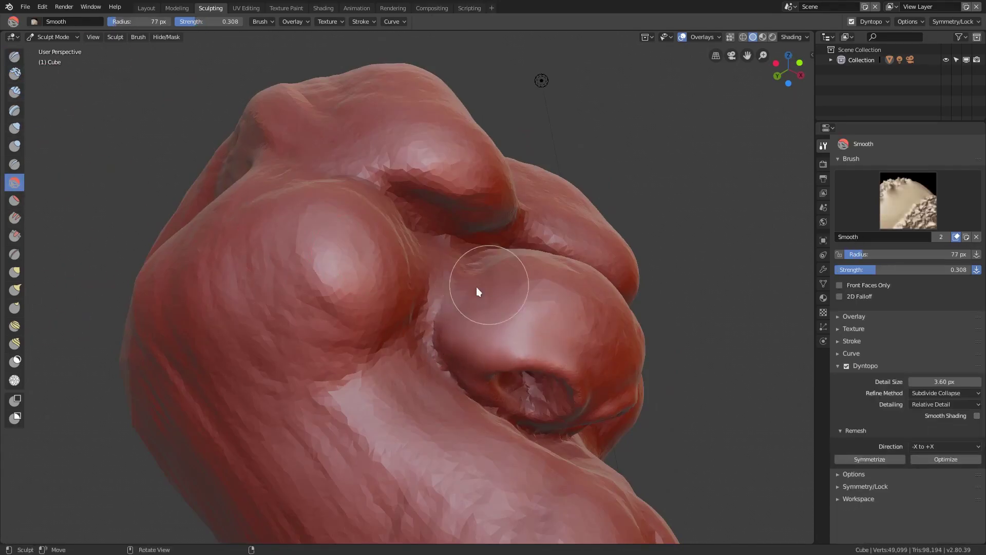
mouse_move(479, 287)
middle_mouse_down()
mouse_move(366, 407)
mouse_move(473, 364)
mouse_move(535, 440)
mouse_move(437, 329)
mouse_move(372, 438)
mouse_move(341, 331)
middle_mouse_up()
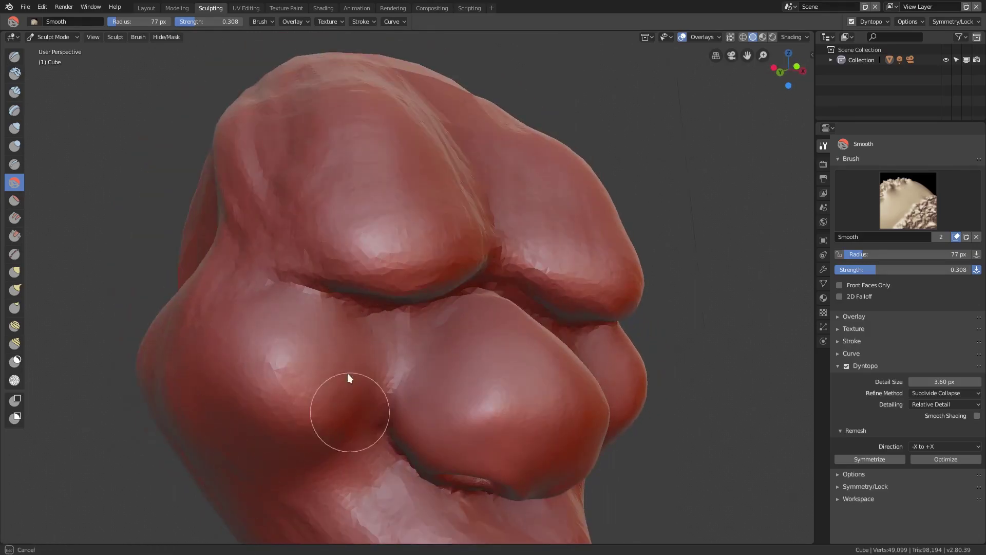
middle_click_drag(348, 373, 358, 433)
middle_click_drag(415, 254, 414, 126)
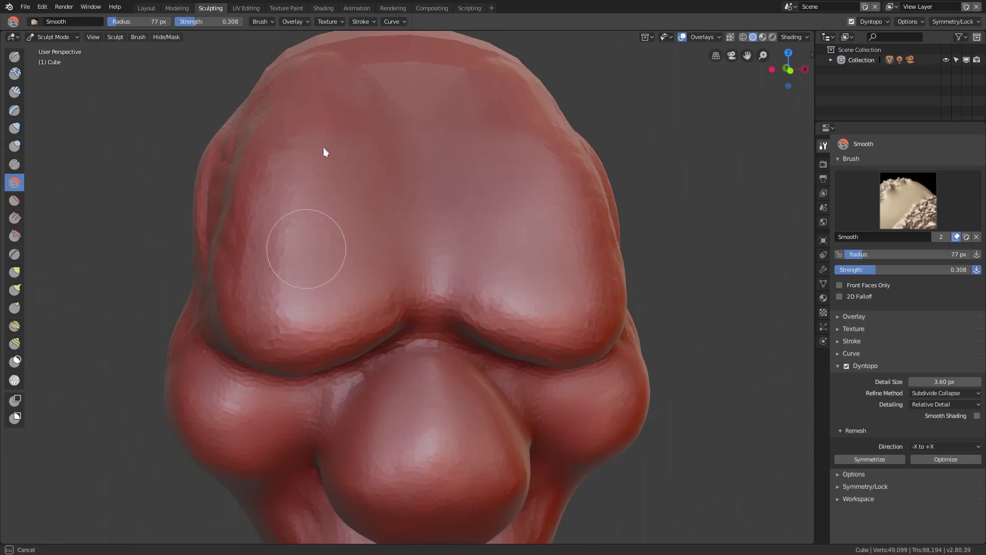
middle_click_drag(324, 151, 317, 137)
Smooth the lips and chin, then return to a front view of the face
mouse_move(175, 357)
middle_mouse_down()
mouse_move(317, 546)
mouse_move(297, 354)
middle_mouse_up()
mouse_move(400, 256)
middle_mouse_down()
mouse_move(323, 246)
mouse_move(342, 275)
middle_mouse_up()
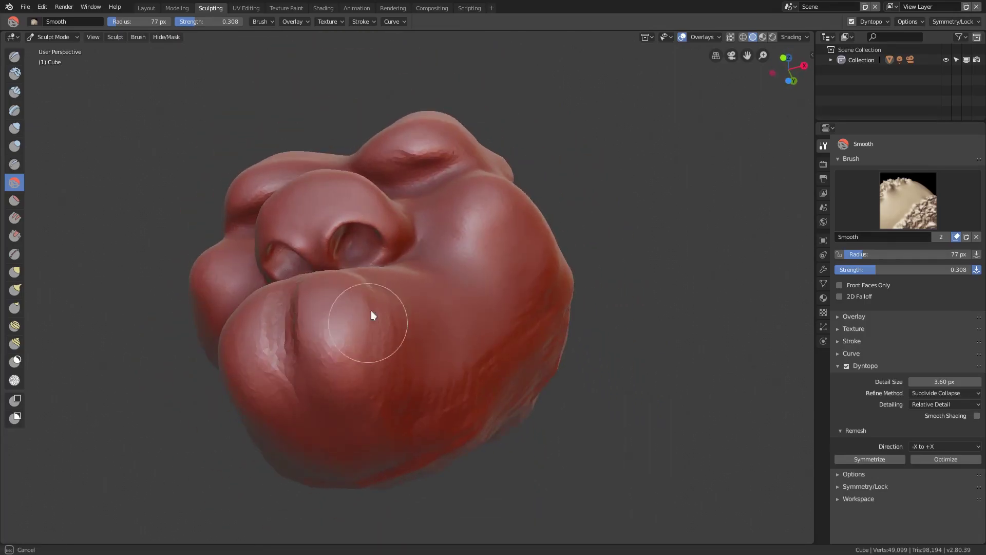
mouse_move(308, 364)
middle_mouse_down()
mouse_move(350, 403)
mouse_move(377, 409)
mouse_move(442, 335)
mouse_move(341, 469)
mouse_move(303, 346)
middle_mouse_up()
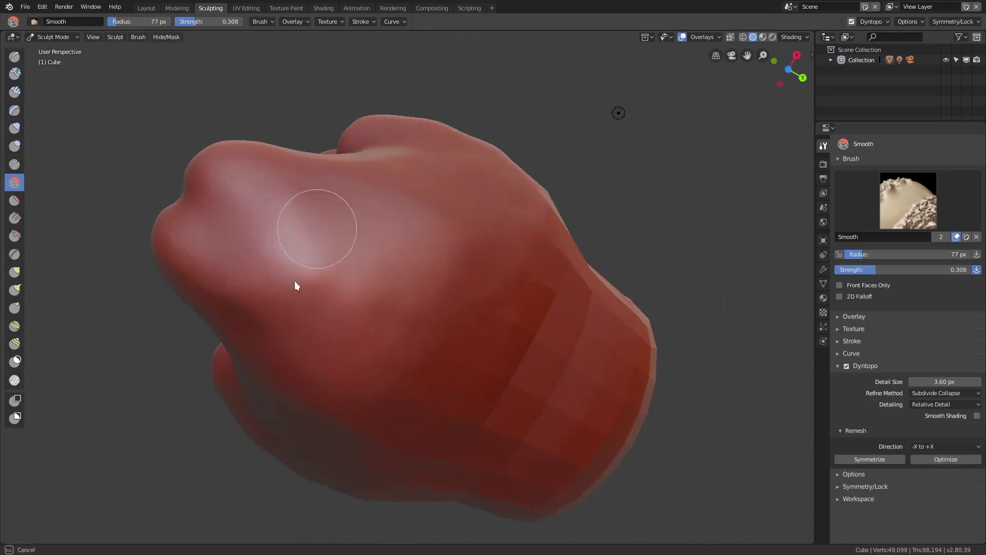
mouse_move(295, 281)
middle_mouse_down()
mouse_move(441, 321)
mouse_move(435, 359)
mouse_move(406, 282)
middle_mouse_up()
scroll(406, 282, "up", 5)
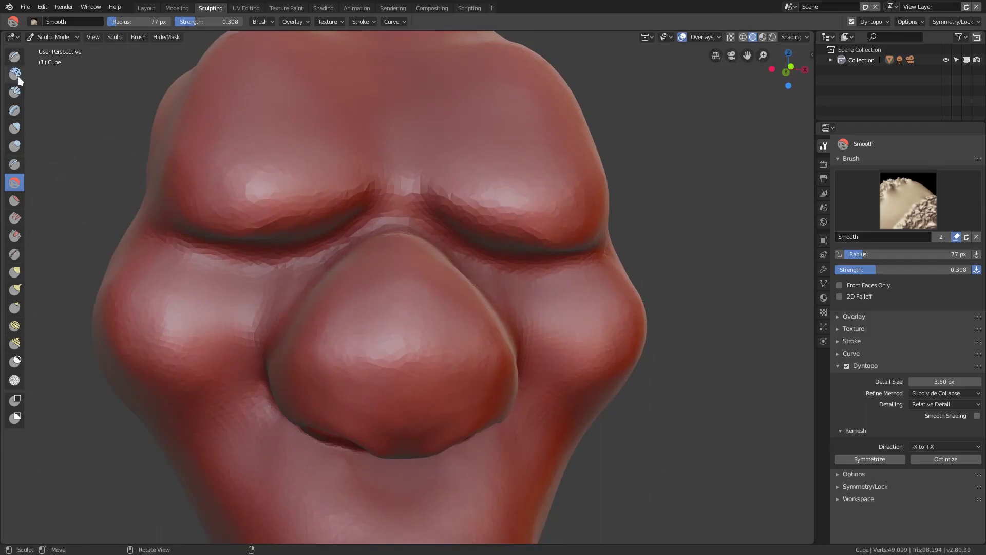
Carve wrinkle creases under both eyes with the Clay Strips brush
left_click(14, 91)
left_click_drag(216, 253, 223, 255)
mouse_move(223, 255)
middle_mouse_down()
mouse_move(261, 134)
mouse_move(371, 161)
middle_mouse_up()
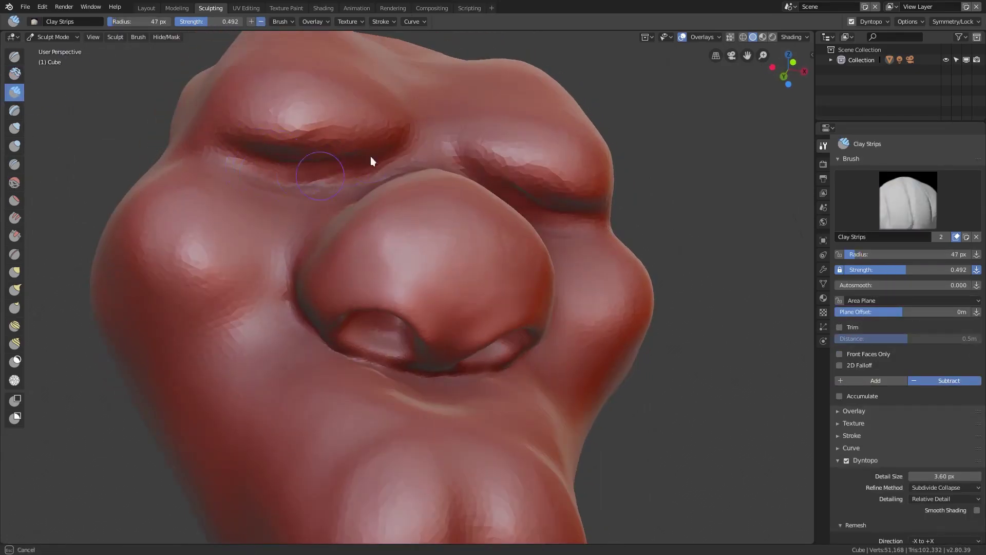
left_click_drag(371, 157, 292, 172)
mouse_move(286, 185)
middle_mouse_down()
mouse_move(340, 218)
mouse_move(376, 150)
middle_mouse_up()
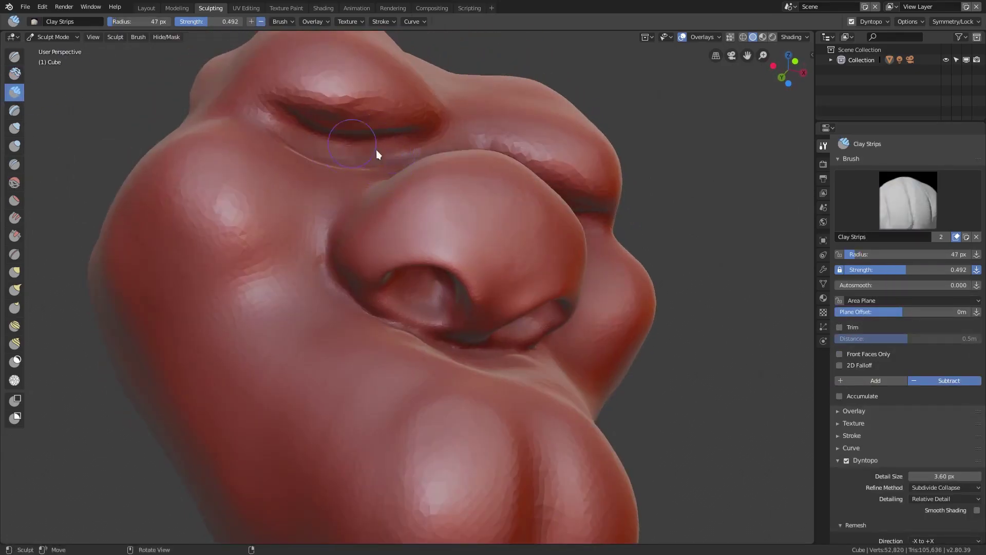
left_click_drag(376, 149, 381, 152)
middle_click_drag(382, 152, 275, 279)
left_click_drag(309, 248, 191, 254)
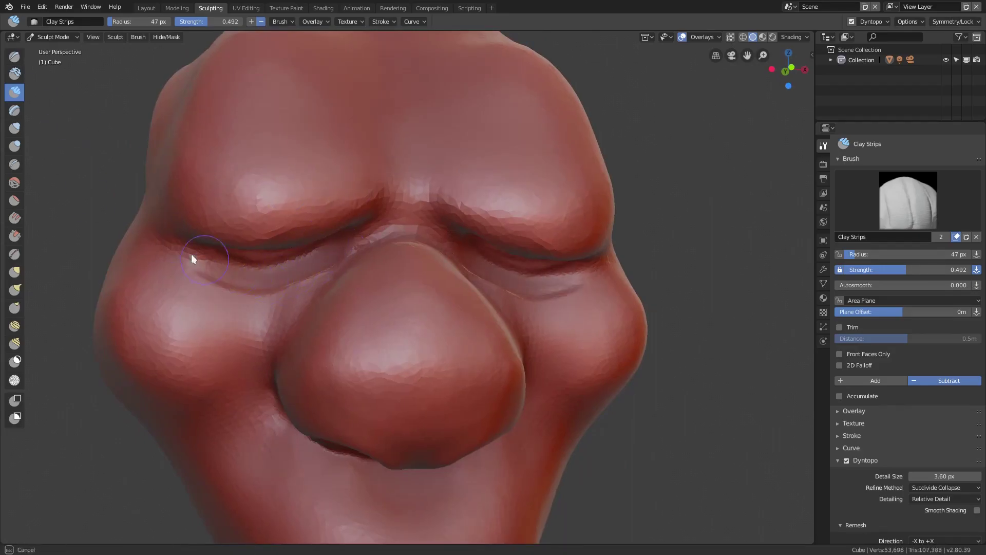
Cut wrinkles beside the nose with a 34 px brush at strength 0.612, then smooth them
scroll(301, 376, "down", 3)
scroll(303, 288, "up", 3)
key("f")
key("shift+f")
left_click_drag(353, 251, 313, 291)
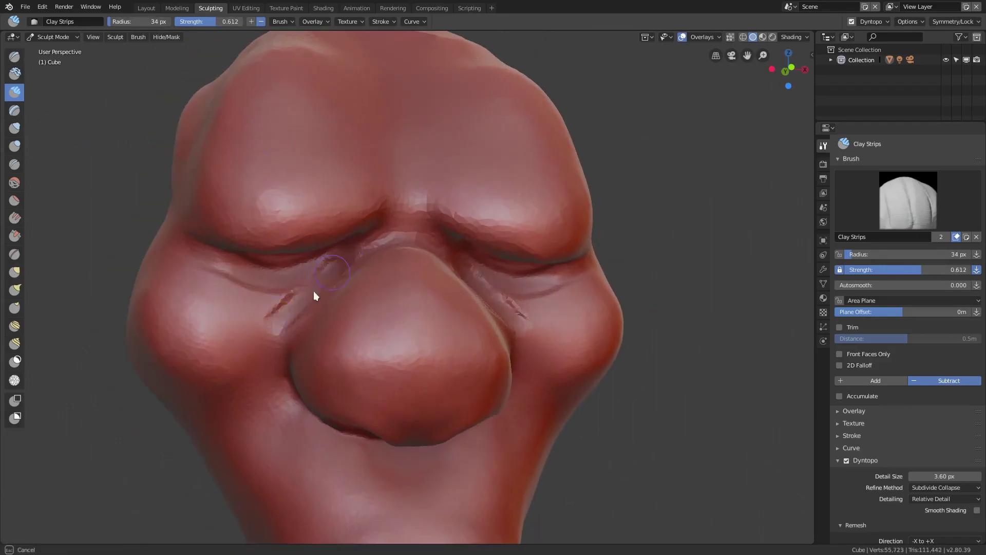
mouse_move(313, 291)
middle_mouse_down()
mouse_move(360, 265)
mouse_move(357, 161)
mouse_move(299, 352)
middle_mouse_up()
key("shift+s")
mouse_move(320, 313)
middle_mouse_down()
mouse_move(338, 370)
mouse_move(372, 337)
mouse_move(325, 323)
mouse_move(339, 329)
middle_mouse_up()
Carve a crease along the lips with Clay Strips and smooth it
key("c")
scroll(411, 354, "up", 2)
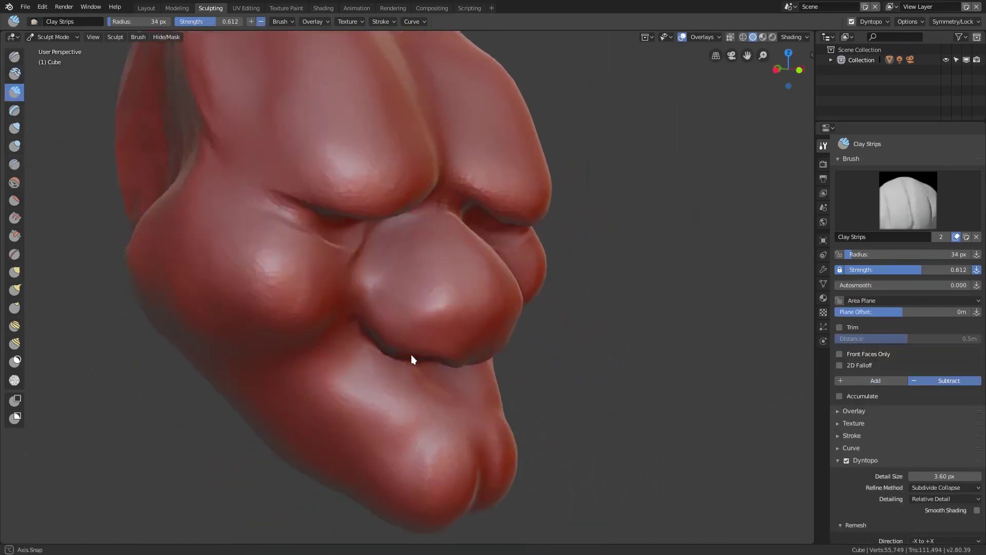
middle_click_drag(411, 354, 329, 216)
left_click(251, 21)
mouse_move(350, 393)
left_mouse_down()
mouse_move(439, 379)
mouse_move(406, 381)
left_mouse_up()
mouse_move(406, 381)
middle_mouse_down()
mouse_move(507, 398)
mouse_move(337, 353)
mouse_move(338, 279)
mouse_move(296, 274)
middle_mouse_up()
key("s")
left_click_drag(297, 278, 360, 263)
mouse_move(359, 263)
middle_mouse_down()
mouse_move(422, 269)
mouse_move(334, 326)
mouse_move(464, 333)
mouse_move(36, 260)
mouse_move(399, 356)
mouse_move(449, 306)
mouse_move(17, 328)
middle_mouse_up()
key("c")
Cut a crease along the lower lip with the Crease brush
left_click(14, 165)
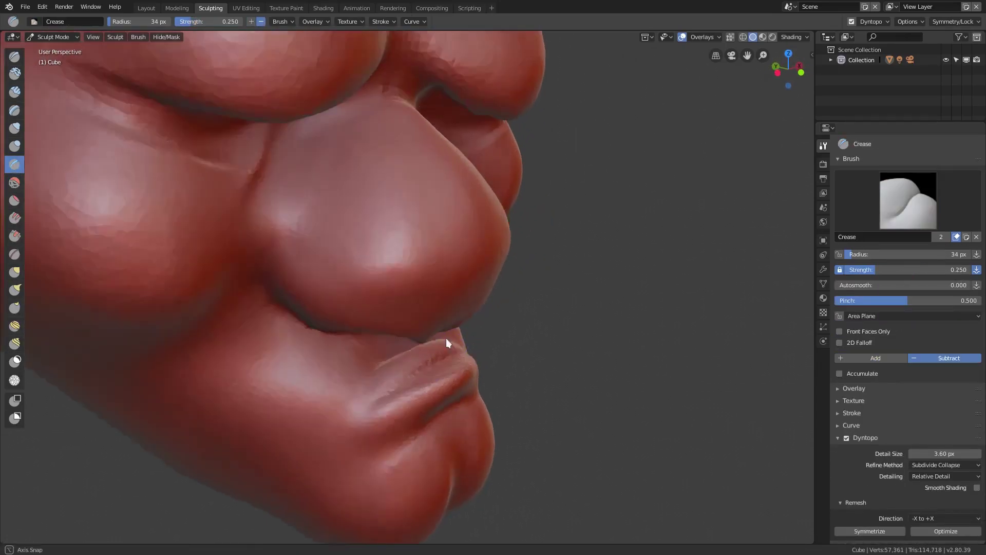
middle_click_drag(446, 338, 442, 370)
left_click_drag(442, 370, 389, 404)
mouse_move(380, 390)
middle_mouse_down()
mouse_move(400, 356)
mouse_move(409, 372)
mouse_move(419, 359)
mouse_move(279, 341)
mouse_move(518, 271)
mouse_move(423, 341)
mouse_move(54, 278)
middle_mouse_up()
key("s")
Reshape the lips outward into a pout with Clay Strips strokes
key("g")
mouse_move(401, 278)
middle_mouse_down()
mouse_move(430, 297)
mouse_move(331, 319)
mouse_move(147, 282)
middle_mouse_up()
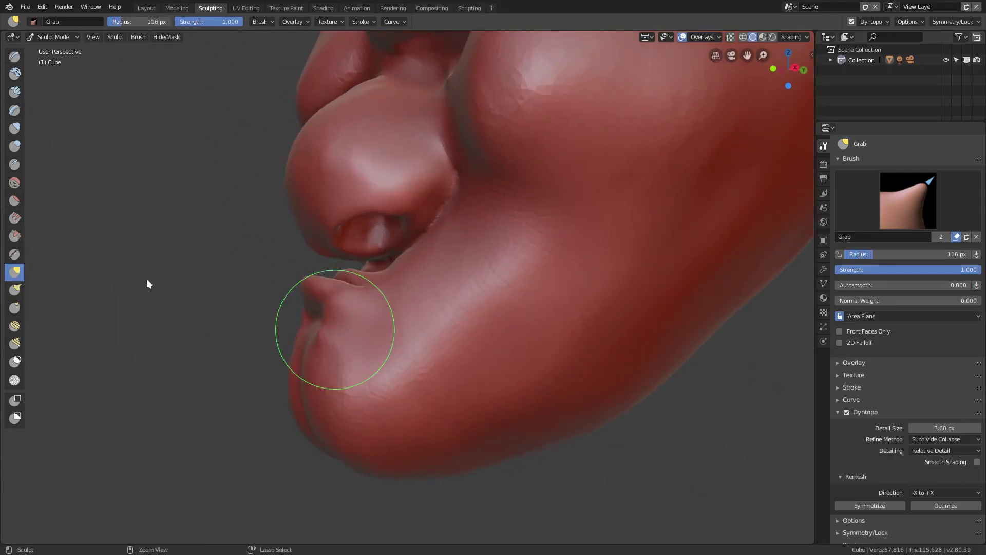
key("k")
middle_click_drag(308, 392, 406, 396)
key("c")
left_click_drag(381, 355, 463, 364)
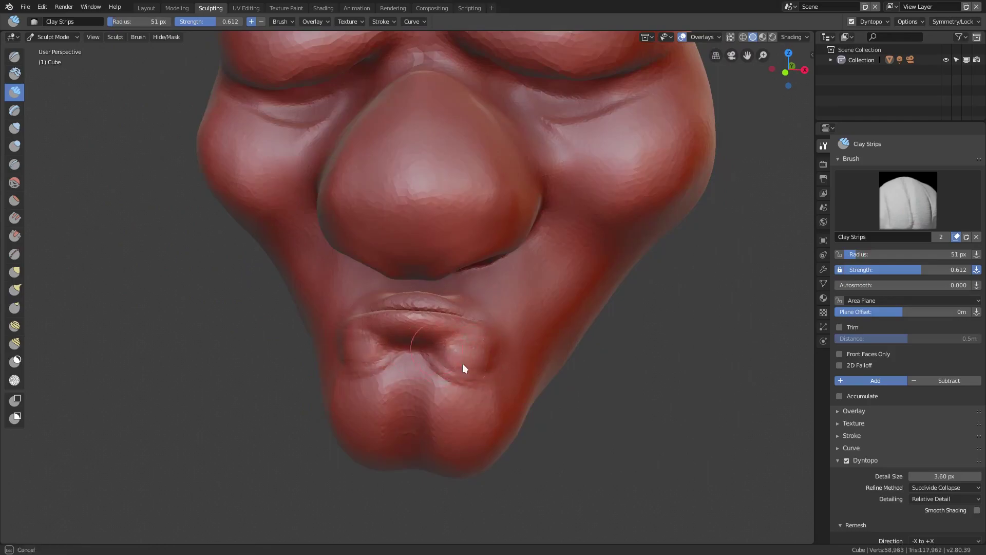
mouse_move(463, 365)
middle_mouse_down()
mouse_move(470, 360)
mouse_move(427, 317)
mouse_move(485, 396)
mouse_move(519, 330)
mouse_move(264, 23)
middle_mouse_up()
key("s")
Dent the centre of the pursed lips and carve grooves into them
key("x")
left_click_drag(406, 308, 436, 303)
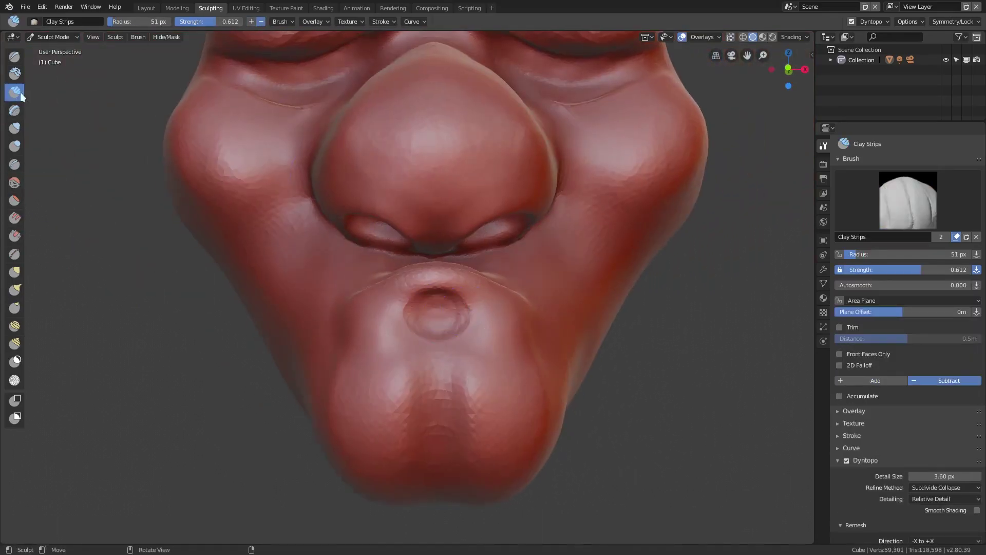
key("s")
mouse_move(407, 325)
middle_mouse_down()
mouse_move(460, 324)
mouse_move(497, 295)
middle_mouse_up()
key("c")
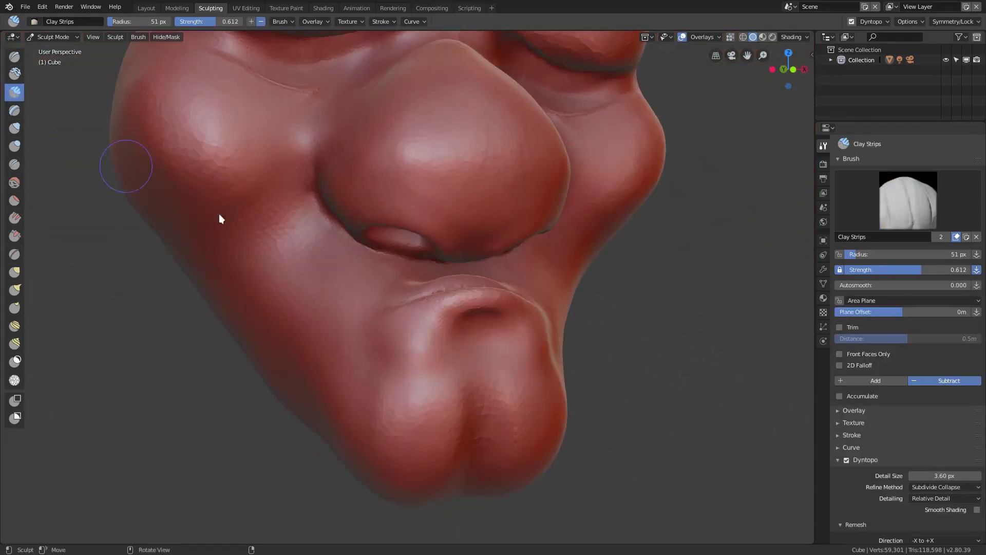
left_click_drag(339, 287, 354, 339)
Carve a groove beside the lips and build up clay to refine their shape
mouse_move(368, 406)
middle_mouse_down()
mouse_move(393, 289)
mouse_move(366, 293)
middle_mouse_up()
mouse_move(365, 293)
left_mouse_down("ctrl")
mouse_move(381, 354)
mouse_move(405, 307)
left_mouse_up("ctrl")
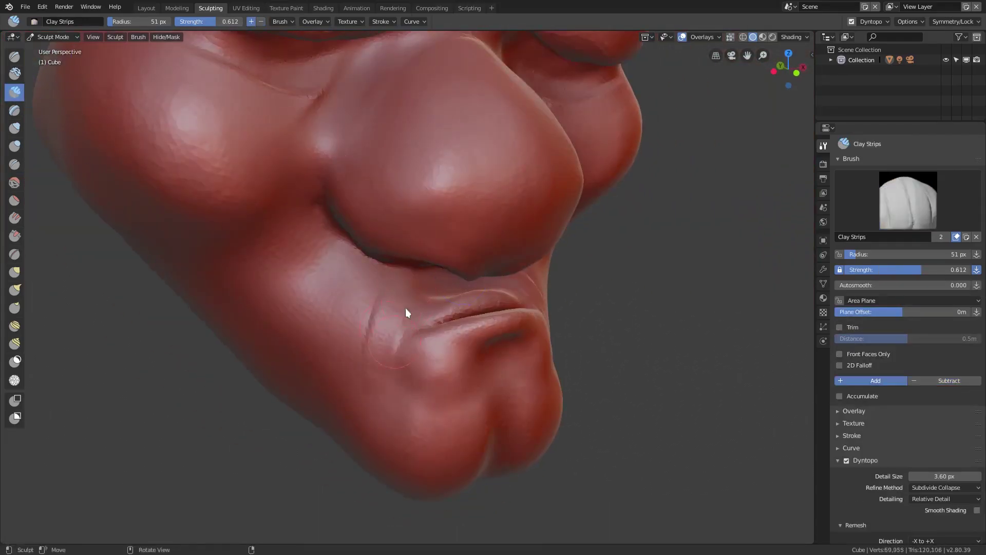
middle_click_drag(406, 307, 400, 282)
left_click_drag(399, 283, 368, 290)
mouse_move(368, 290)
middle_mouse_down()
mouse_move(418, 297)
mouse_move(412, 282)
middle_mouse_up()
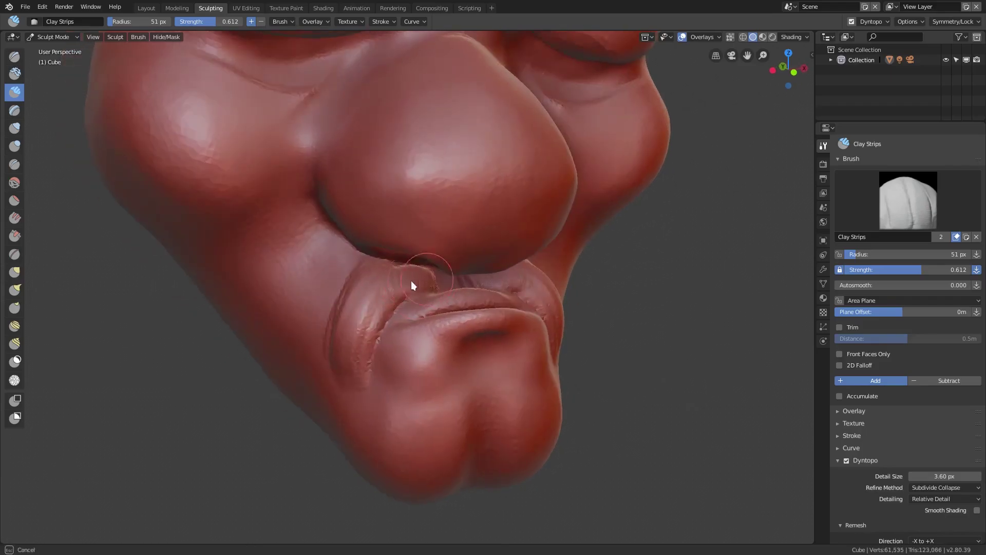
middle_click_drag(348, 392, 400, 298)
left_click_drag(399, 298, 373, 377)
middle_click_drag(373, 377, 384, 317)
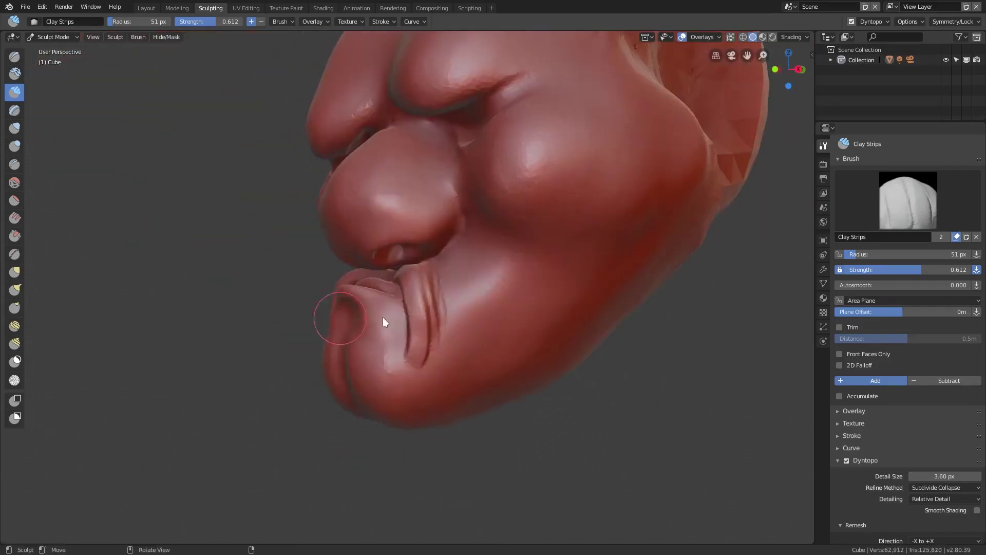
left_click_drag(384, 317, 424, 295)
mouse_move(424, 295)
middle_mouse_down()
mouse_move(443, 292)
mouse_move(427, 309)
mouse_move(476, 323)
mouse_move(493, 308)
middle_mouse_up()
Smooth the pursed lips and the lip corner with the Smooth brush
key("k")
left_click(19, 238)
left_click(14, 183)
mouse_move(452, 288)
left_mouse_down()
mouse_move(475, 346)
mouse_move(485, 445)
left_mouse_up()
mouse_move(485, 445)
middle_mouse_down()
mouse_move(458, 322)
mouse_move(469, 356)
mouse_move(432, 306)
mouse_move(363, 286)
mouse_move(360, 329)
middle_mouse_up()
left_click_drag(360, 329, 358, 354)
middle_click_drag(358, 354, 400, 334)
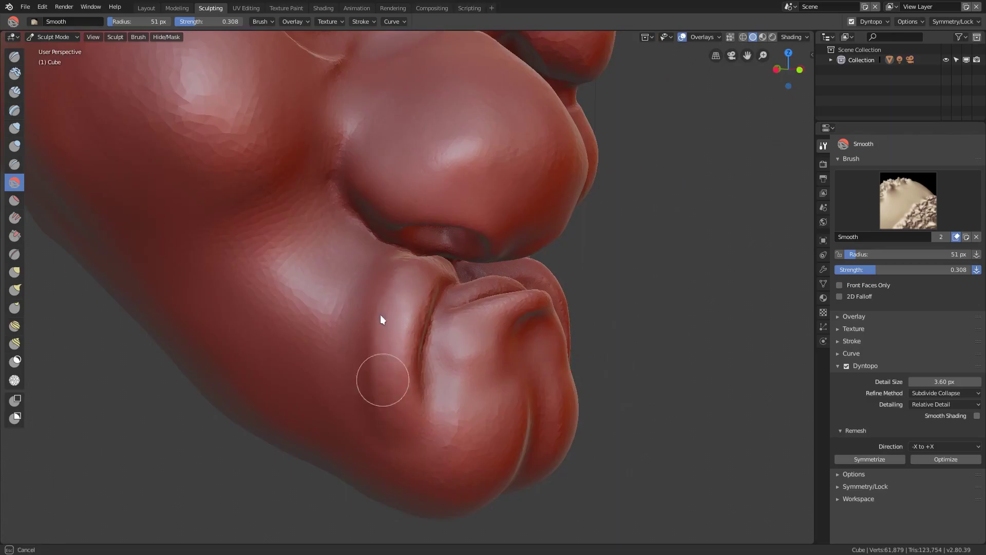
middle_click_drag(396, 432, 373, 249)
middle_click_drag(393, 286, 437, 268)
left_click_drag(437, 268, 443, 273)
mouse_move(443, 272)
middle_mouse_down()
mouse_move(390, 260)
mouse_move(434, 273)
mouse_move(348, 341)
mouse_move(428, 264)
mouse_move(421, 301)
mouse_move(406, 308)
middle_mouse_up()
Raise smoothing strength to 0.508, carve a cleft into the chin, and smooth around it
key("shift+f")
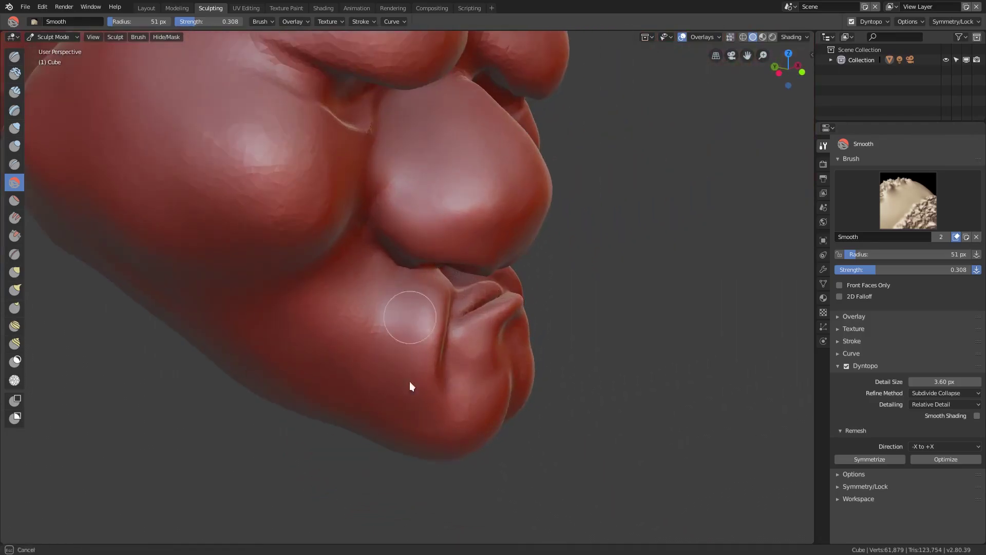
middle_click_drag(379, 416, 401, 319)
key("c")
left_click_drag(439, 288, 437, 354)
left_click_drag(383, 288, 380, 329)
mouse_move(361, 359)
middle_mouse_down()
mouse_move(385, 315)
mouse_move(423, 294)
mouse_move(414, 354)
mouse_move(408, 319)
middle_mouse_up()
key("shift+s")
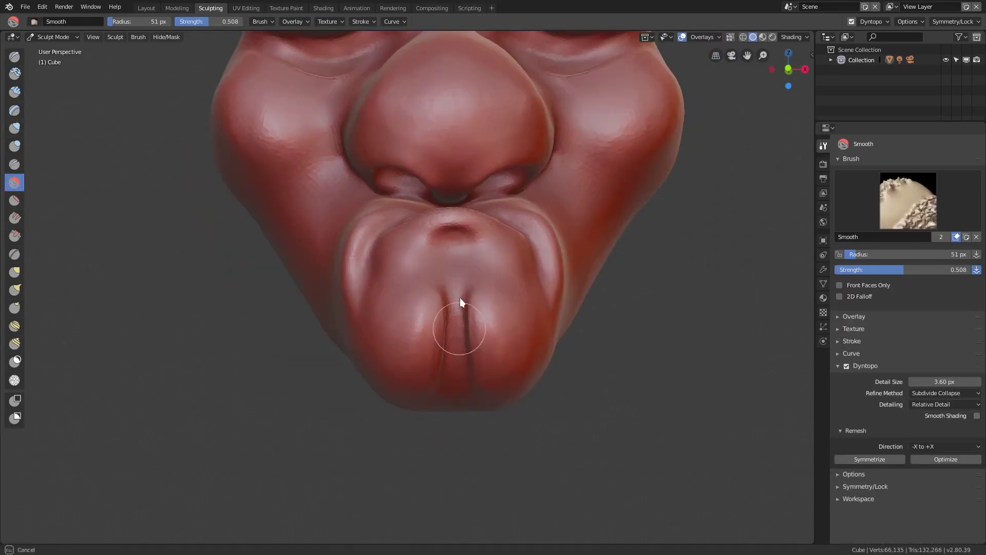
mouse_move(463, 297)
middle_mouse_down()
mouse_move(423, 326)
mouse_move(484, 307)
mouse_move(469, 232)
mouse_move(493, 175)
mouse_move(396, 230)
mouse_move(420, 242)
mouse_move(461, 189)
middle_mouse_up()
Build up clay on the bulbous nose using an 85 px Clay Strips brush
key("f")
left_click(504, 171)
key("c")
key("f")
left_click(232, 66)
left_click(421, 246)
mouse_move(397, 227)
middle_mouse_down()
mouse_move(500, 266)
mouse_move(486, 213)
mouse_move(419, 221)
middle_mouse_up()
key("f")
left_click(464, 263)
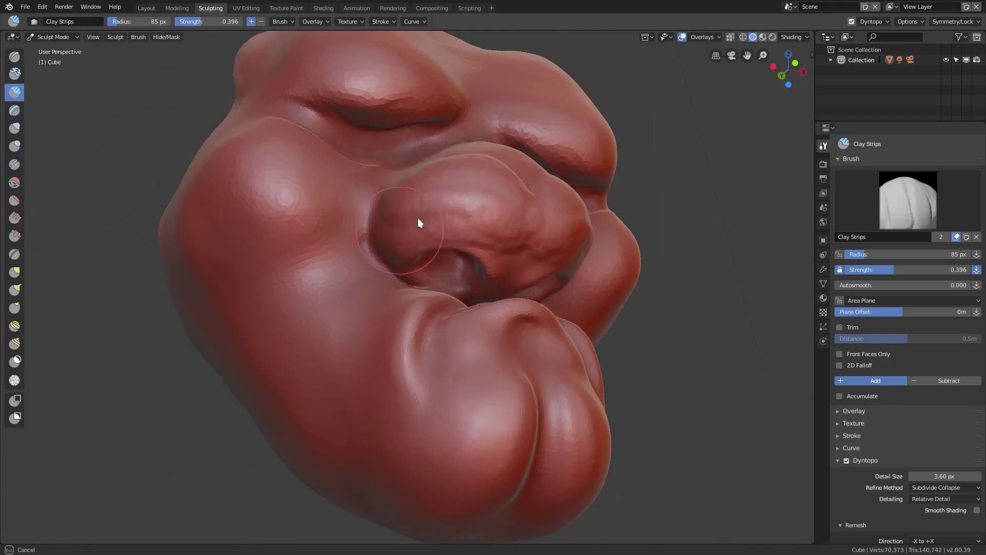
left_click_drag(418, 220, 529, 226)
middle_click_drag(529, 226, 362, 284)
Smooth the nose with the Smooth brush kept at 85 px
key("shift+s")
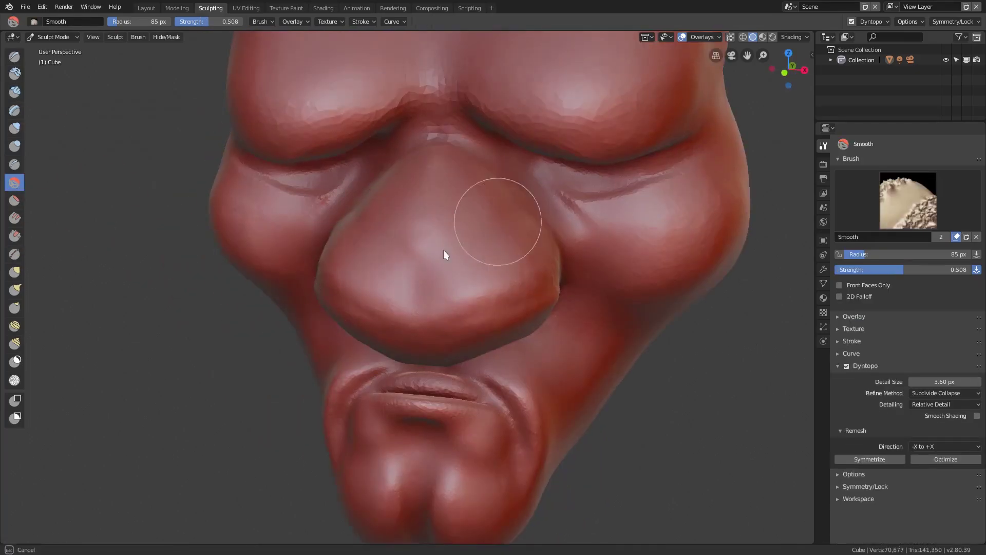
key("f")
mouse_move(538, 255)
middle_mouse_down()
mouse_move(366, 275)
mouse_move(337, 183)
mouse_move(462, 211)
mouse_move(471, 194)
mouse_move(501, 195)
mouse_move(396, 226)
middle_mouse_up()
left_click(367, 276)
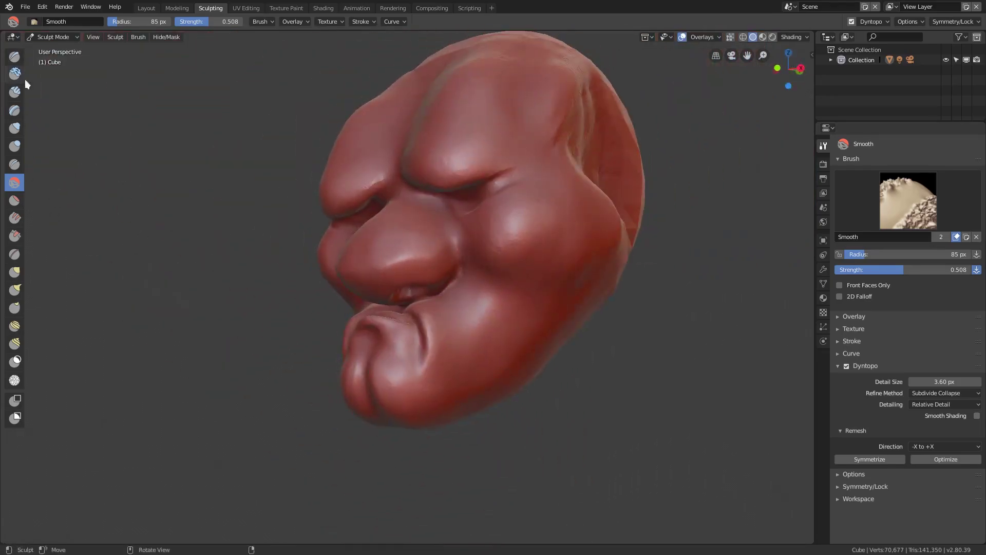